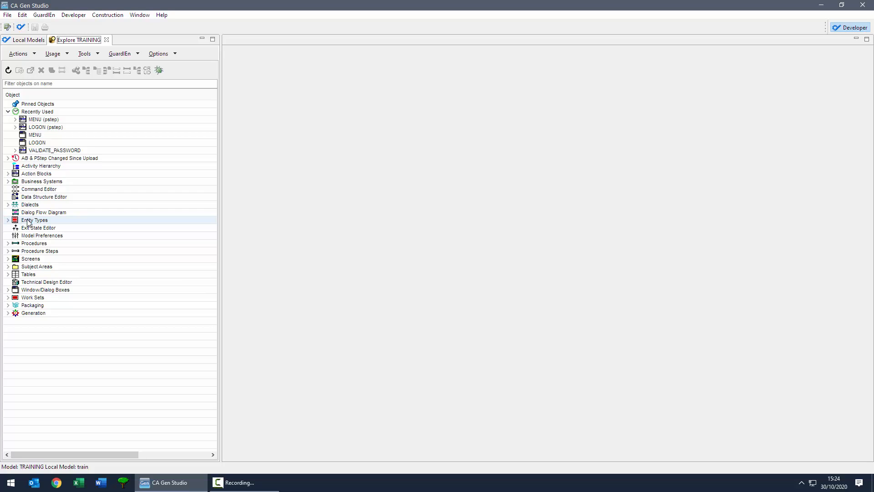
# Step: Expand the Subject Areas node of the TRAINING model to list the TRAINING subject area
pyautogui.click(8, 266)
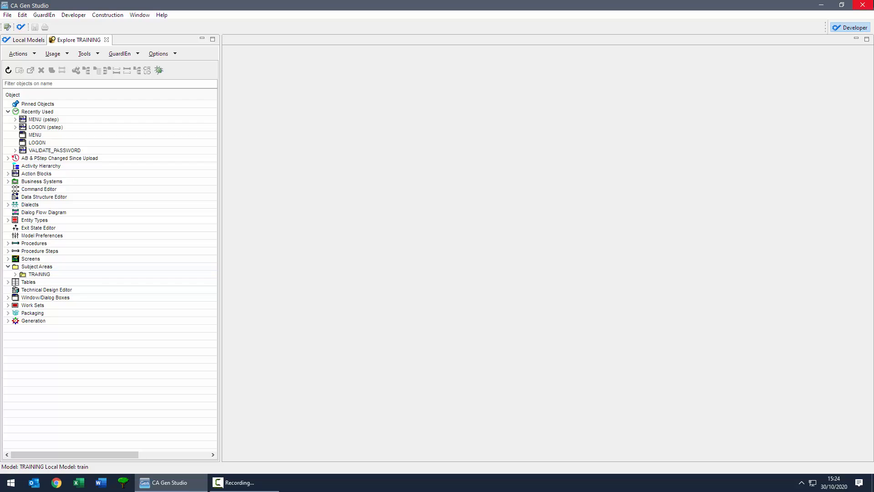
# Step: Create an INFRASTRUCTURE subject area allowed to contain persistent entity types
pyautogui.click(53, 266)
pyautogui.rightClick(52, 266)
pyautogui.click(72, 272)
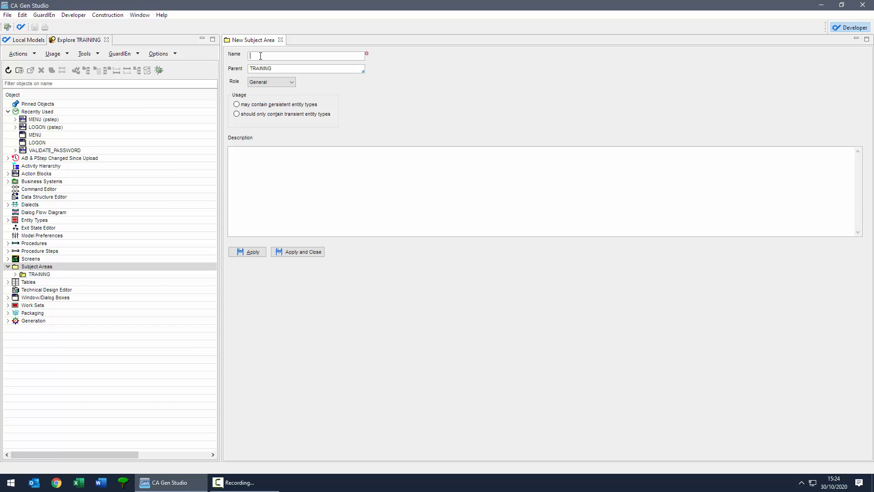
pyautogui.write('INFRASTRUCTURE')
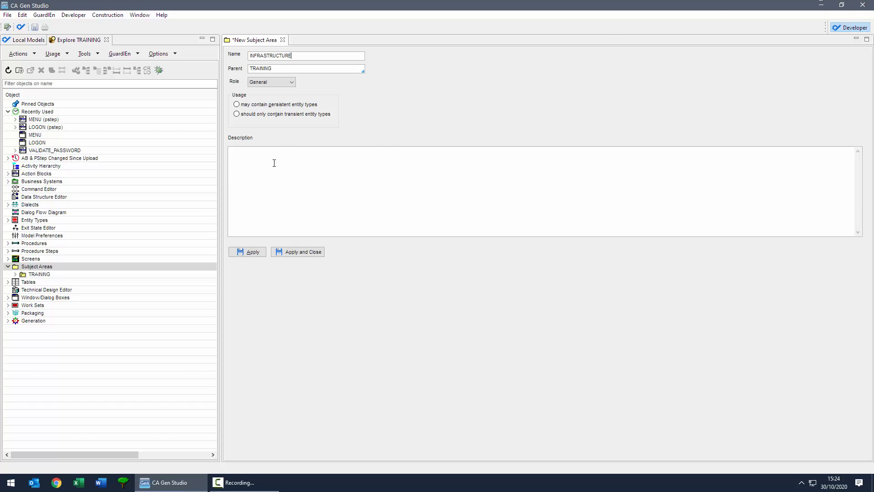
pyautogui.click(245, 104)
pyautogui.click(298, 251)
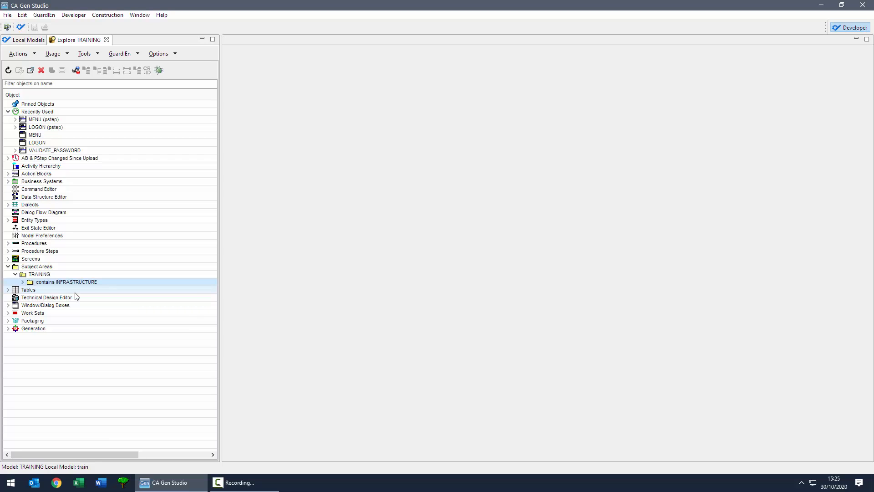
# Step: Add entity type USER to INFRASTRUCTURE with occurrences 1/10/100 and tech design name T_USER
pyautogui.rightClick(73, 282)
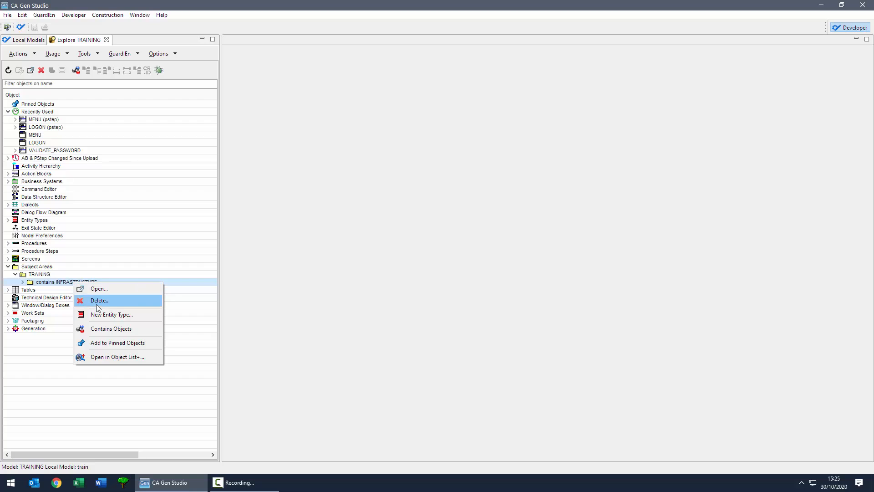
pyautogui.click(97, 314)
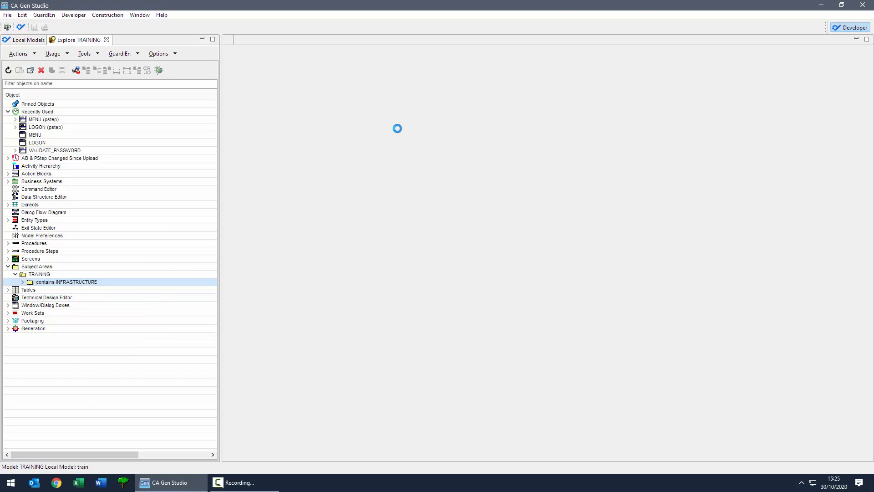
pyautogui.click(317, 99)
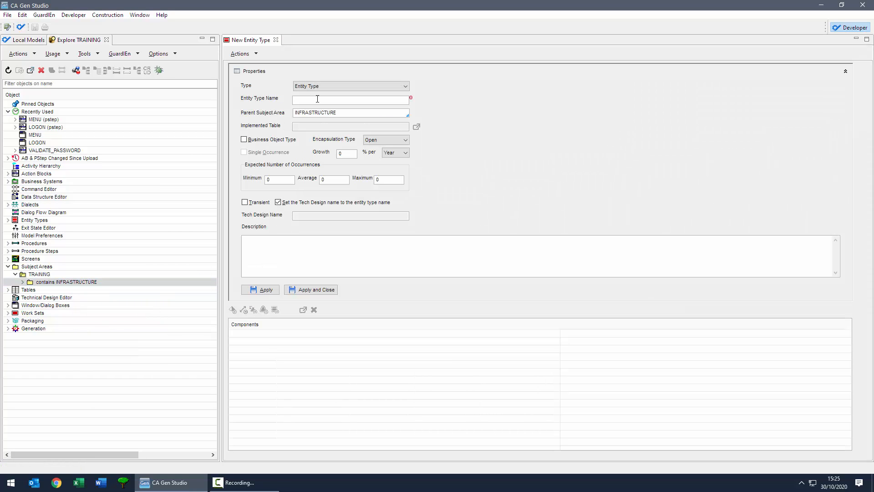
pyautogui.write('USER')
pyautogui.doubleClick(267, 180)
pyautogui.write('1')
pyautogui.write('1')
pyautogui.press('Tab')
pyautogui.write('1')
pyautogui.click(282, 203)
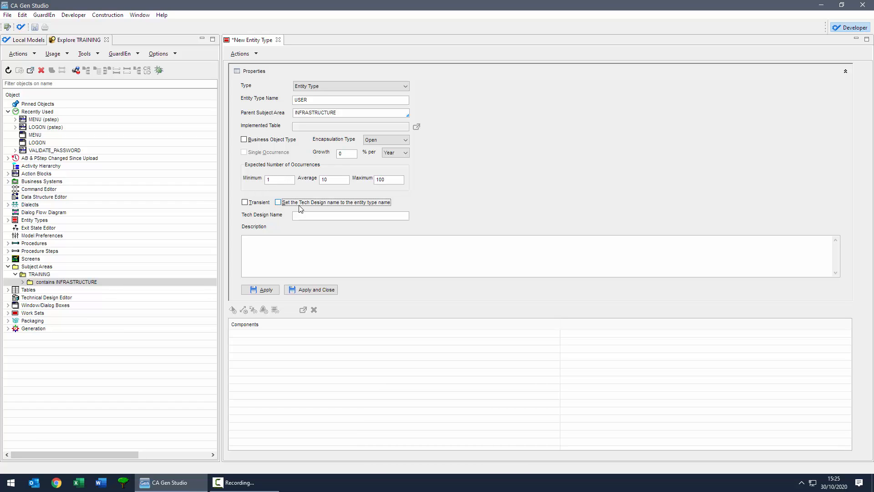
pyautogui.click(300, 215)
pyautogui.write('T_USER')
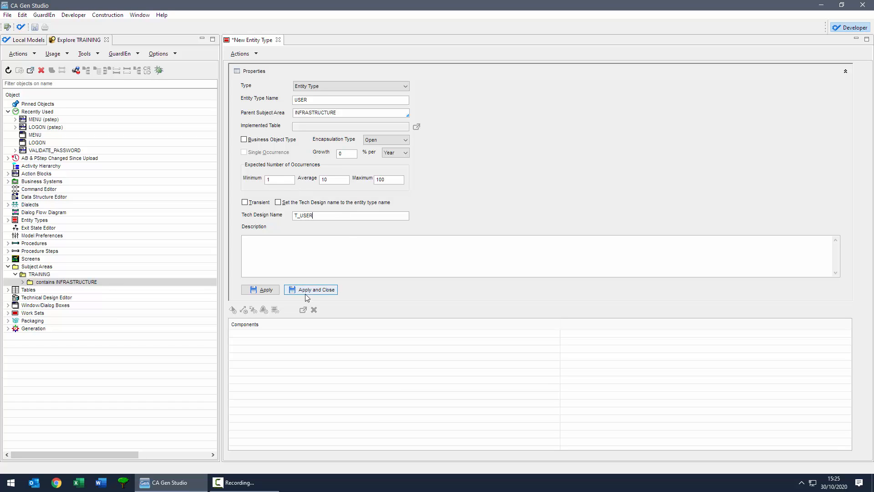
pyautogui.click(275, 292)
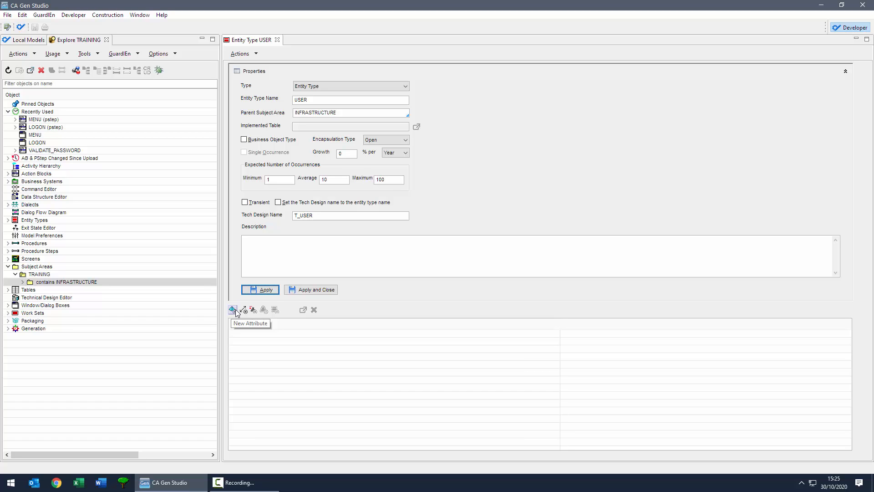
# Step: Copy the USERID attribute (Text 8, mandatory) from the LOGON_WORK work set into USER
pyautogui.click(8, 313)
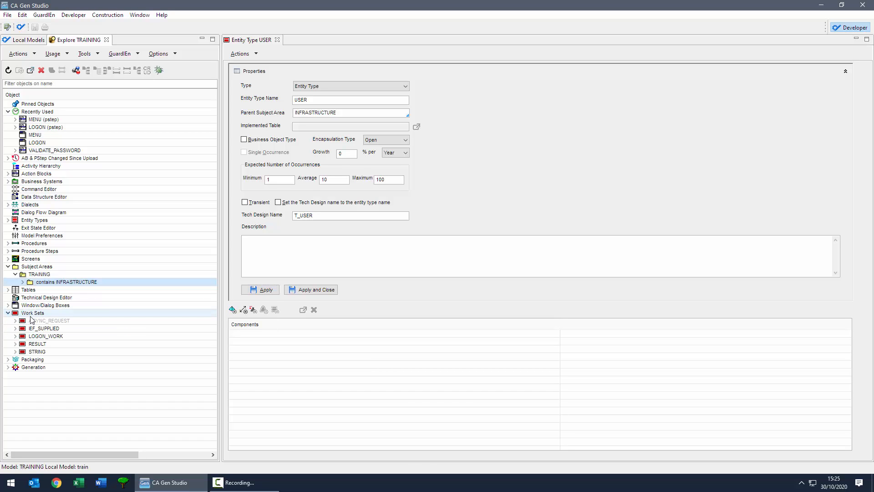
pyautogui.click(16, 337)
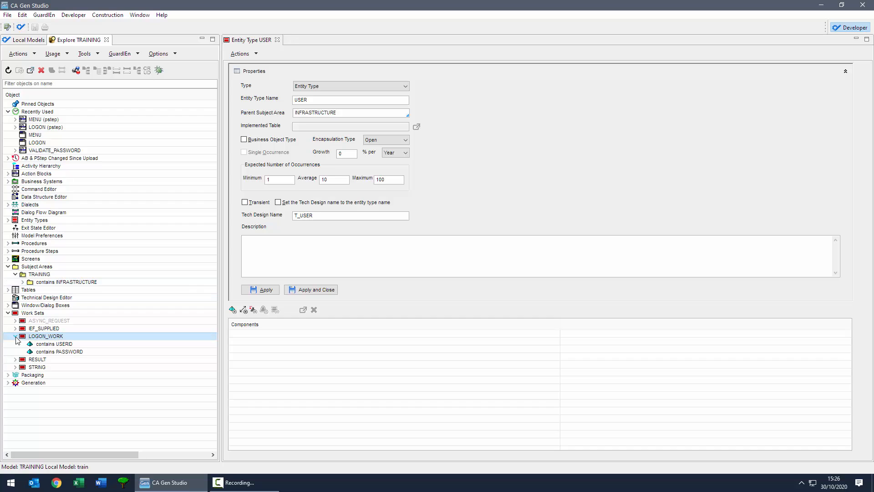
pyautogui.click(55, 344)
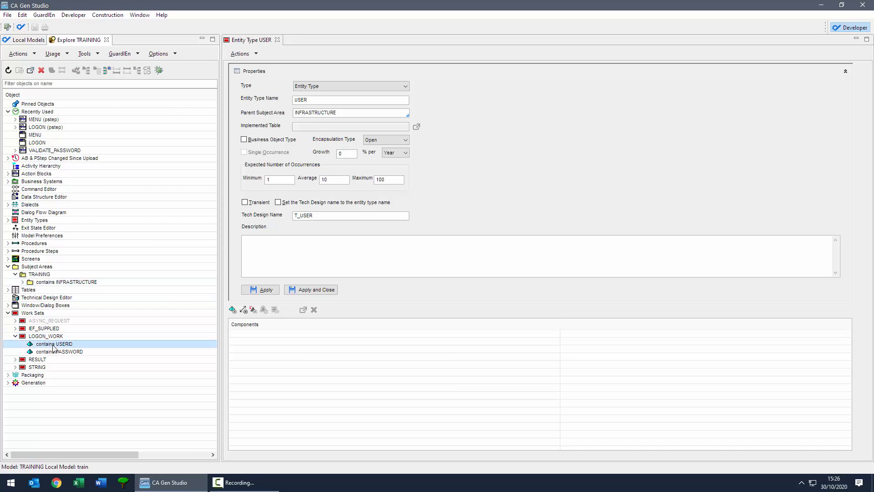
pyautogui.moveTo(53, 346); pyautogui.dragTo(285, 345)
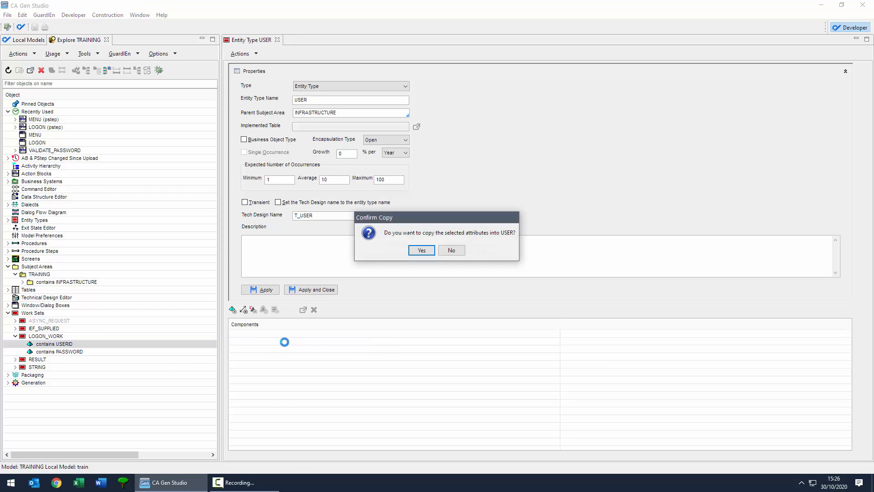
pyautogui.click(416, 254)
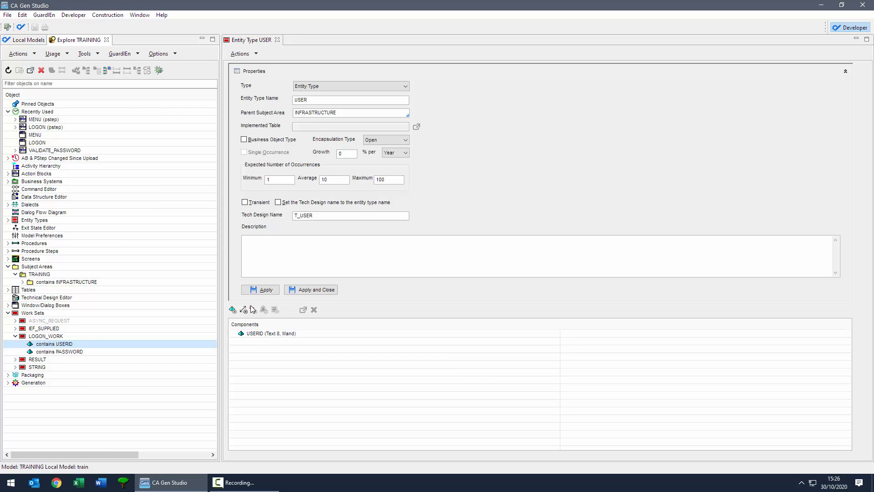
# Step: Add a FIRST_NAME attribute to USER, Text length 50, case sensitive
pyautogui.click(233, 310)
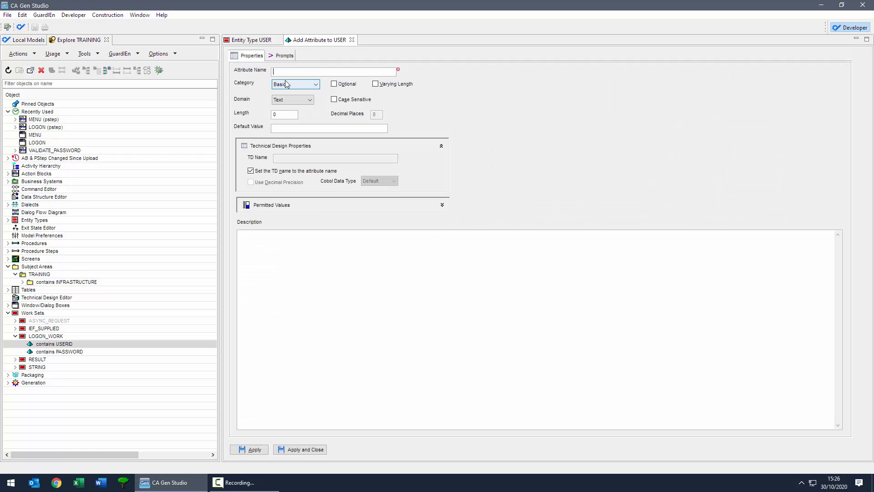
pyautogui.write('FIRST NAME')
pyautogui.doubleClick(287, 114)
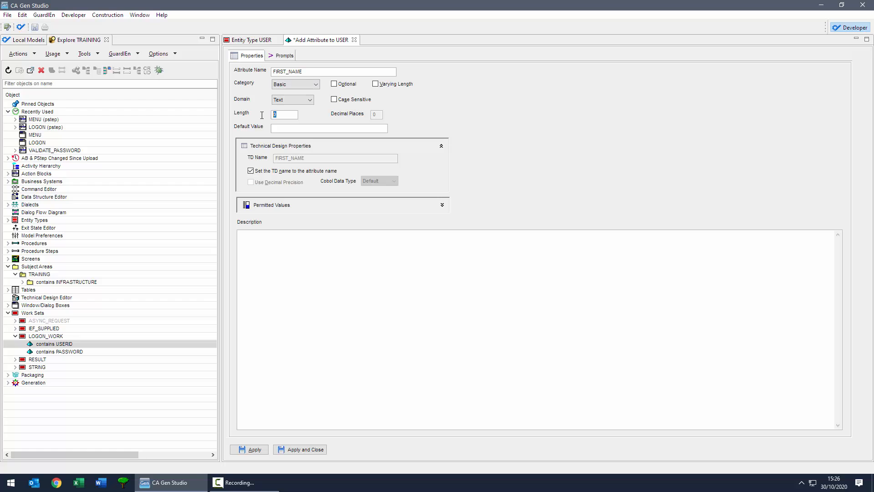
pyautogui.write('50')
pyautogui.press('Tab')
pyautogui.click(334, 99)
pyautogui.click(279, 450)
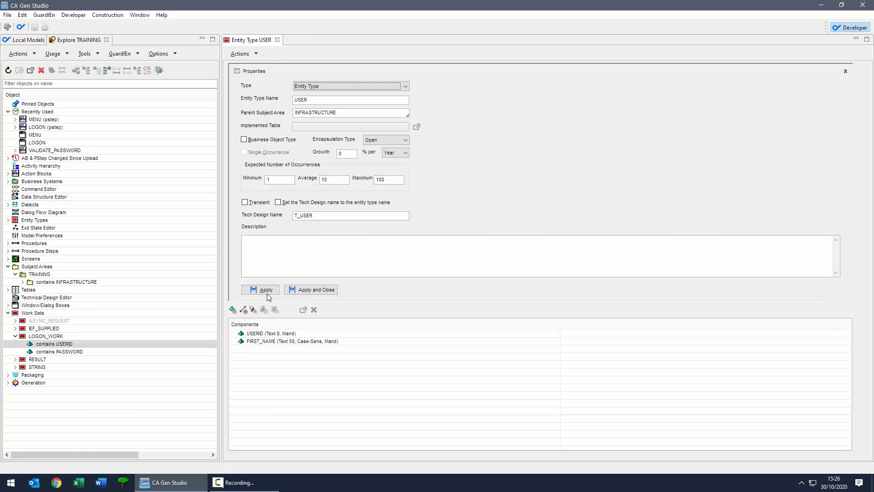
# Step: Add a LAST_NAME attribute to USER, Text length 50, case sensitive
pyautogui.click(233, 310)
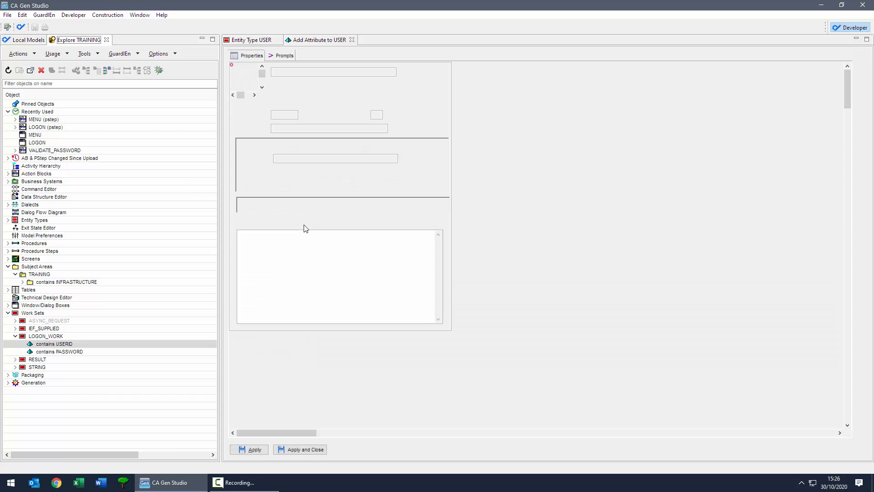
pyautogui.write('LAST NAME')
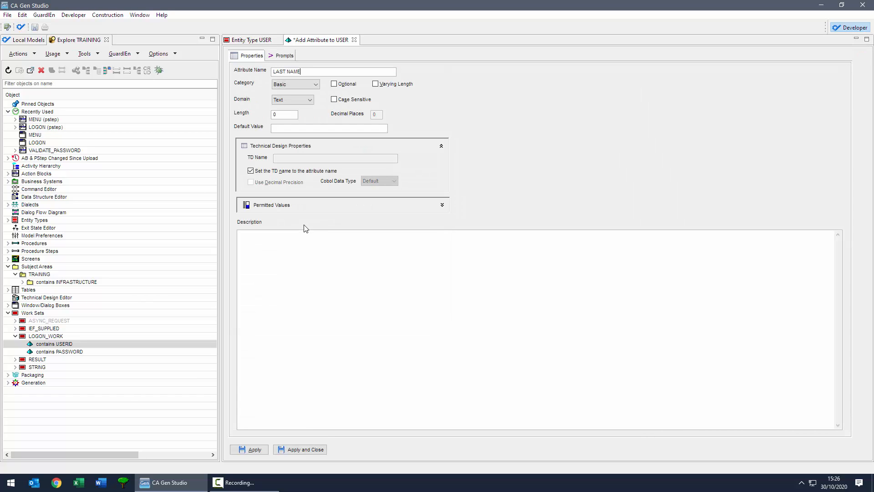
pyautogui.doubleClick(287, 117)
pyautogui.write('50')
pyautogui.click(336, 100)
pyautogui.click(299, 449)
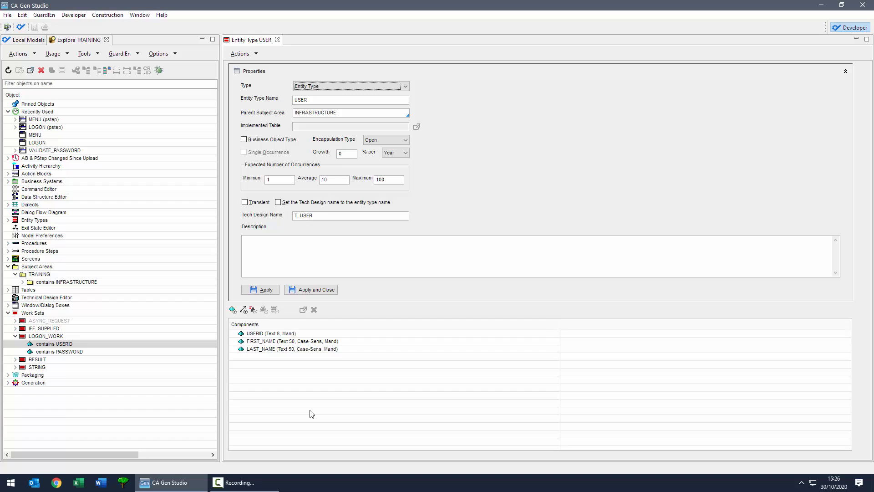
# Step: Define primary identifier I_USER on USER, identified by the USERID attribute
pyautogui.click(253, 311)
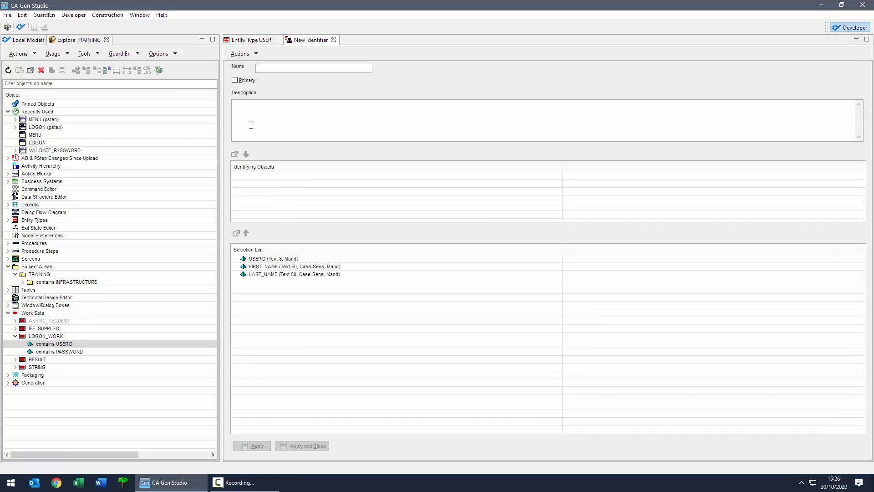
pyautogui.write('i')
pyautogui.press('BackSpace')
pyautogui.write('I_USER')
pyautogui.click(235, 81)
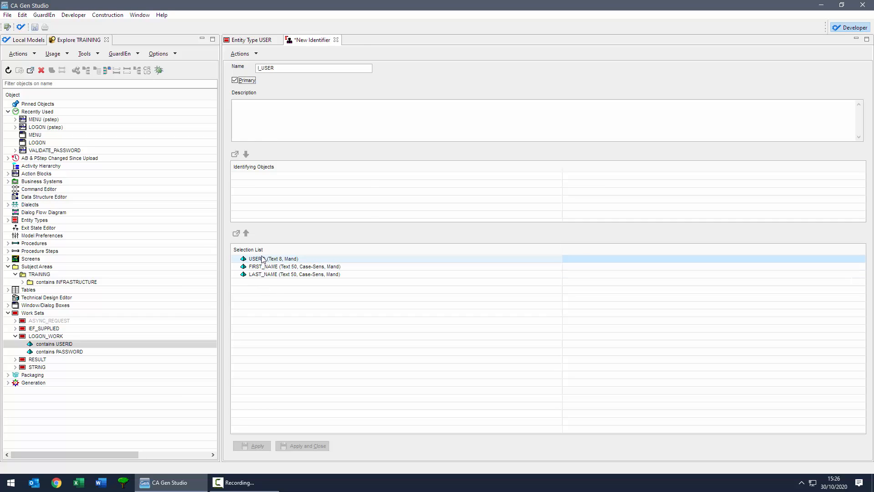
pyautogui.moveTo(263, 260); pyautogui.dragTo(267, 191)
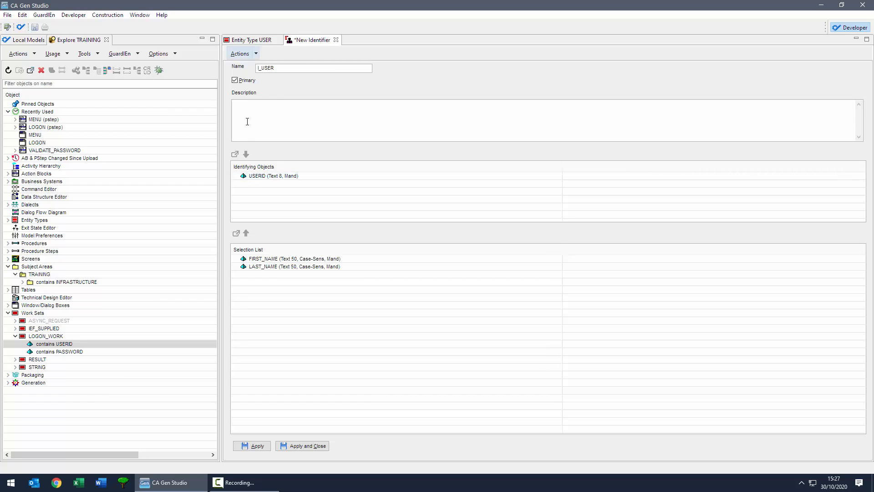
pyautogui.click(318, 444)
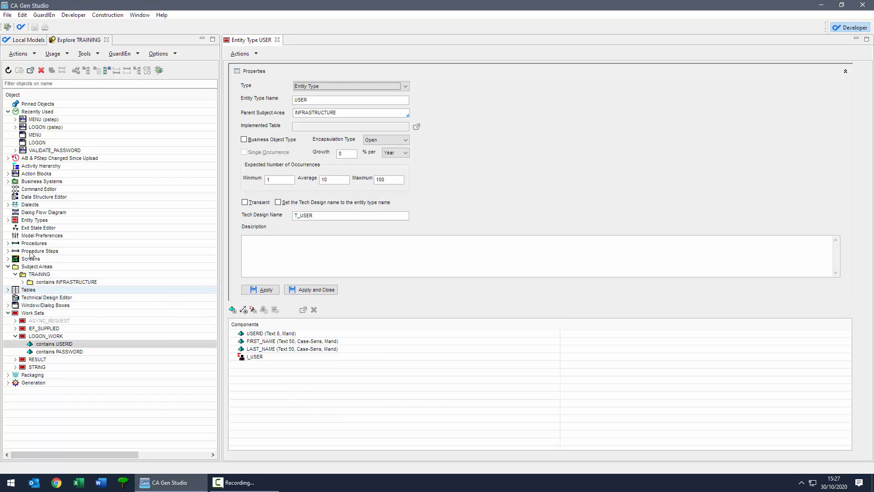
# Step: Create entity type LOGON_HISTORY with occurrences 1/1000/100000 and tech design name T_LOGONHIST
pyautogui.click(23, 282)
pyautogui.rightClick(52, 284)
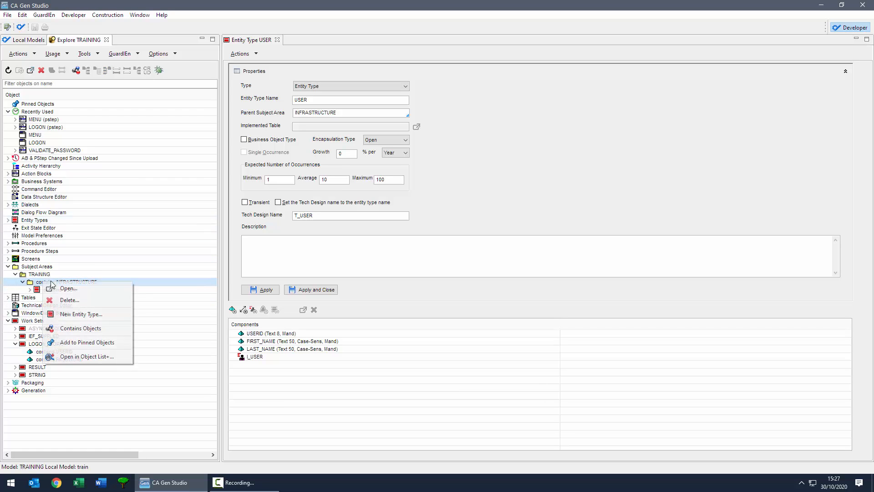
pyautogui.click(81, 314)
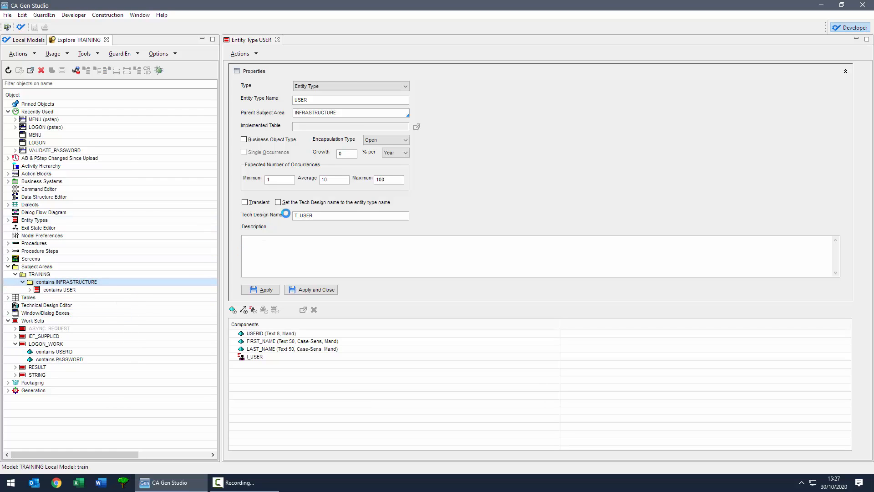
pyautogui.click(310, 102)
pyautogui.write('LOGON_HISTORY')
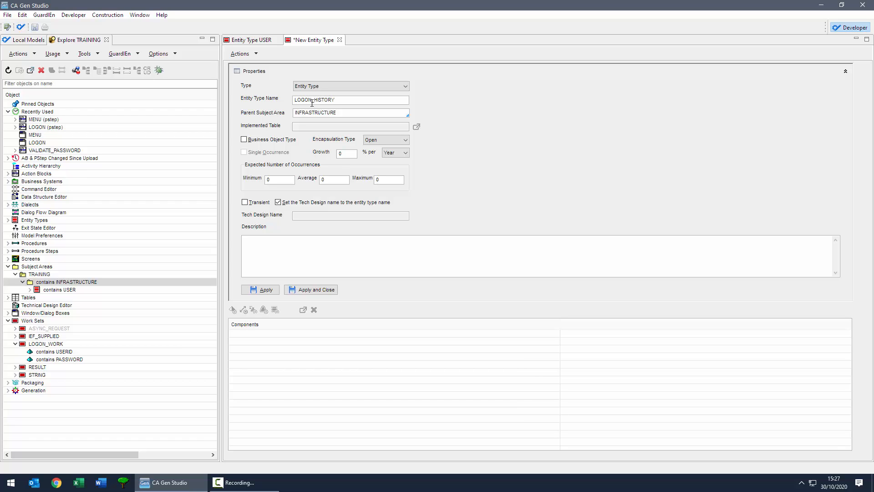
pyautogui.moveTo(273, 179); pyautogui.dragTo(251, 184)
pyautogui.press('Tab')
pyautogui.press('Tab')
pyautogui.write('100000')
pyautogui.click(277, 202)
pyautogui.click(295, 215)
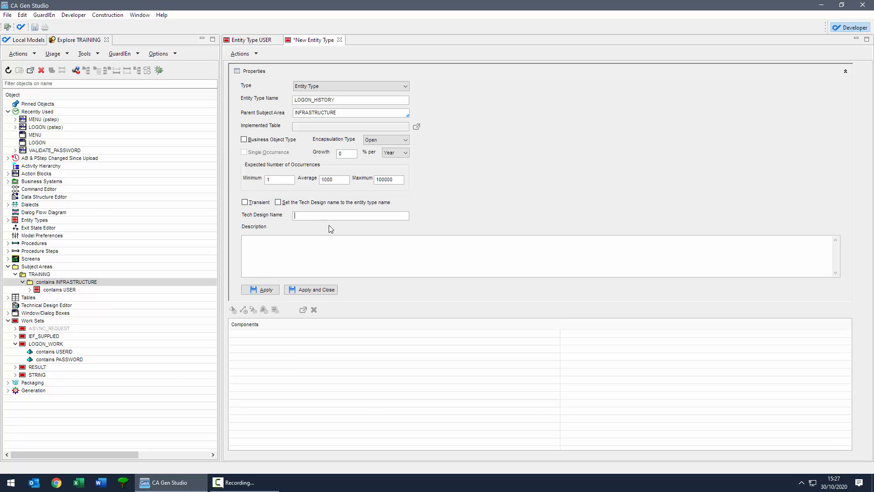
pyautogui.write('T_LOGONHIST')
pyautogui.click(276, 291)
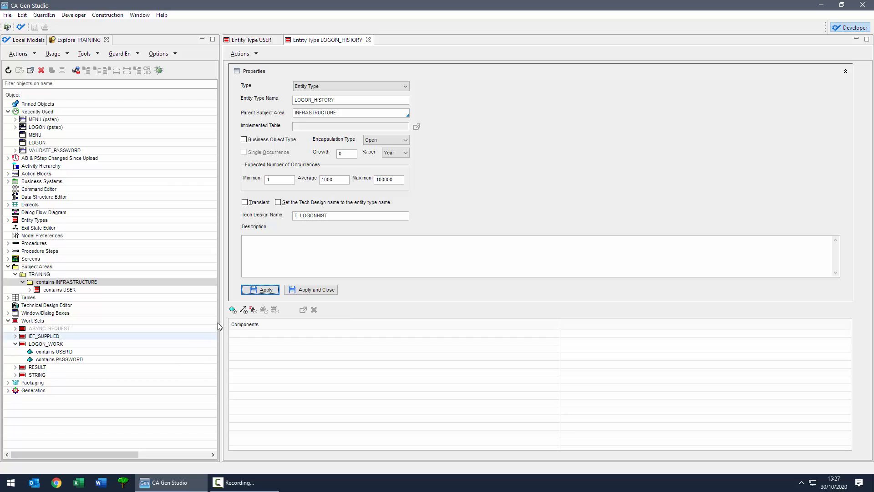
# Step: Add a mandatory Timestamp attribute LOGON_TIMESTAMP to LOGON_HISTORY, then return to USER
pyautogui.click(311, 292)
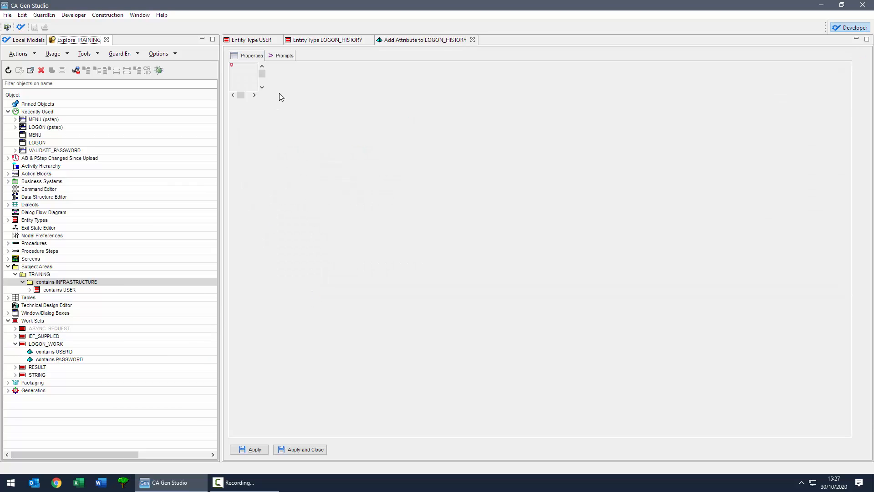
pyautogui.write('LOGON_TIMESTAMP')
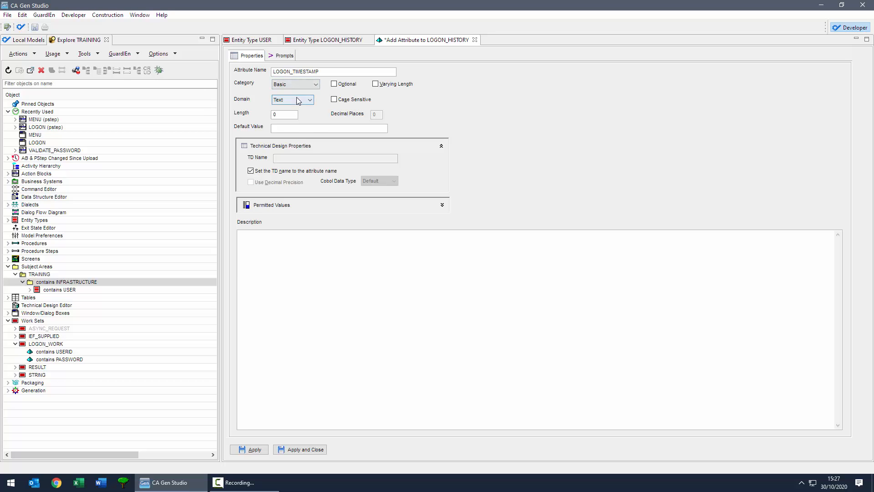
pyautogui.click(298, 101)
pyautogui.click(292, 135)
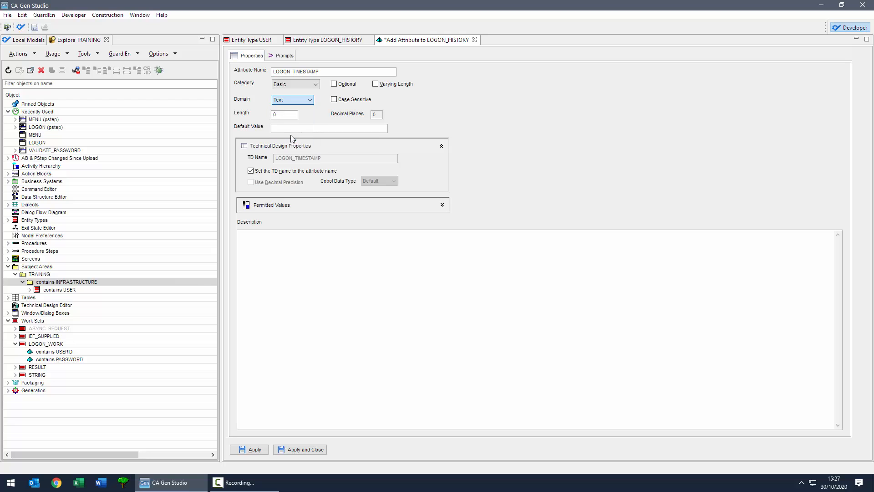
pyautogui.click(317, 450)
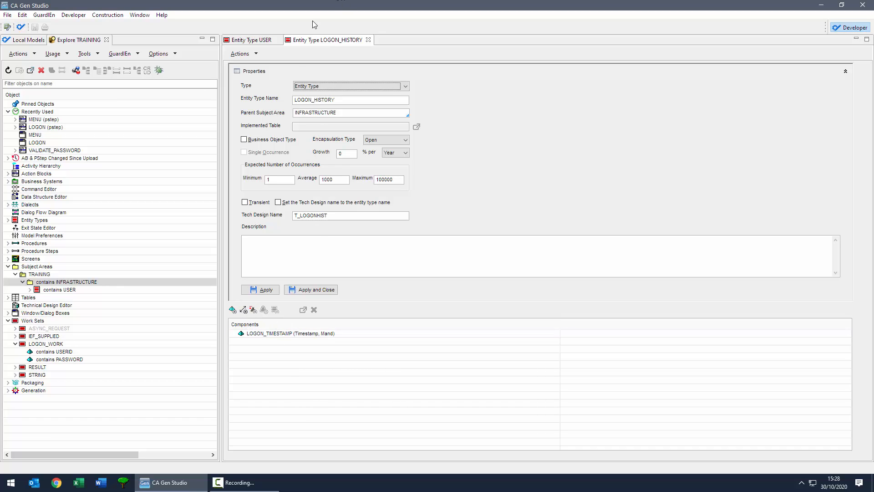
pyautogui.click(250, 42)
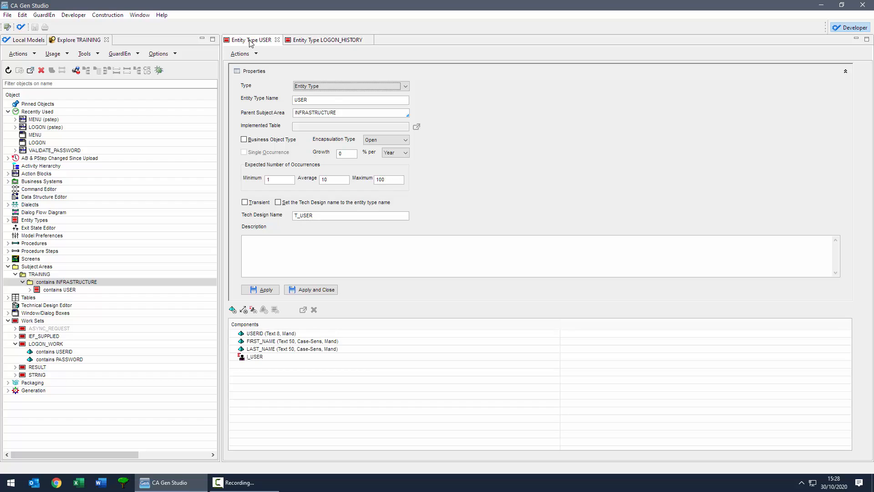
# Step: Define USER sometimes HAS one or more LOGON_HISTORY, each LOGON_HISTORY FOR one USER
pyautogui.click(243, 309)
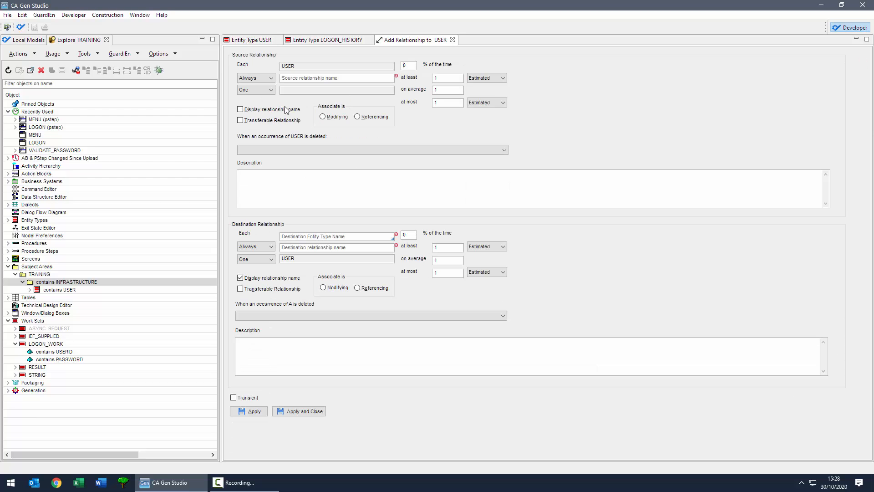
pyautogui.click(286, 109)
pyautogui.click(297, 237)
pyautogui.write('LOGON_HISTORY')
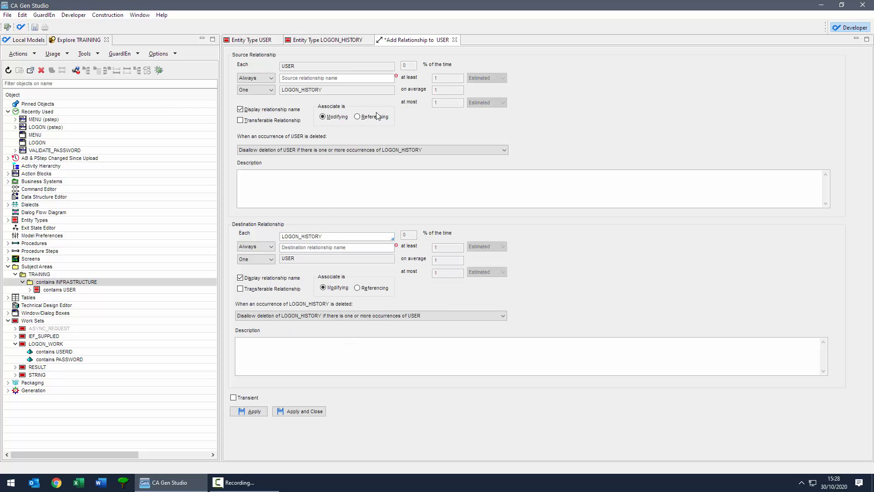
pyautogui.click(256, 78)
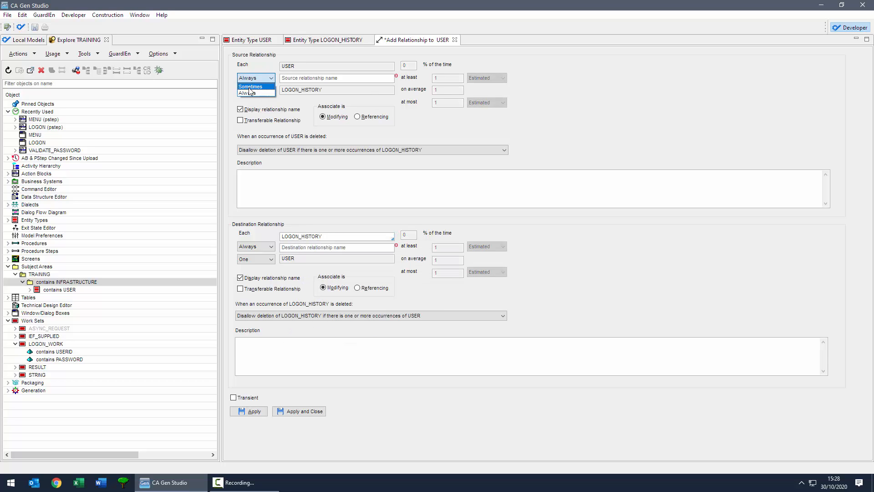
pyautogui.click(250, 93)
pyautogui.click(299, 77)
pyautogui.write('HAS')
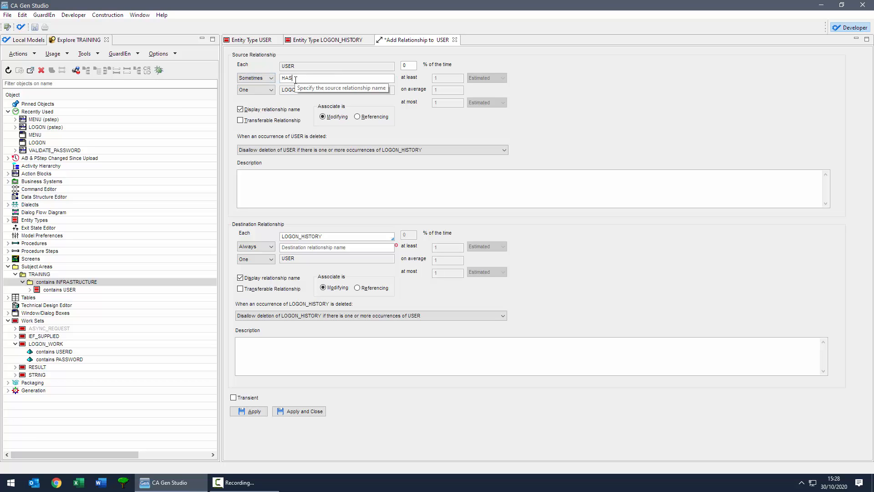
pyautogui.click(268, 89)
pyautogui.click(252, 105)
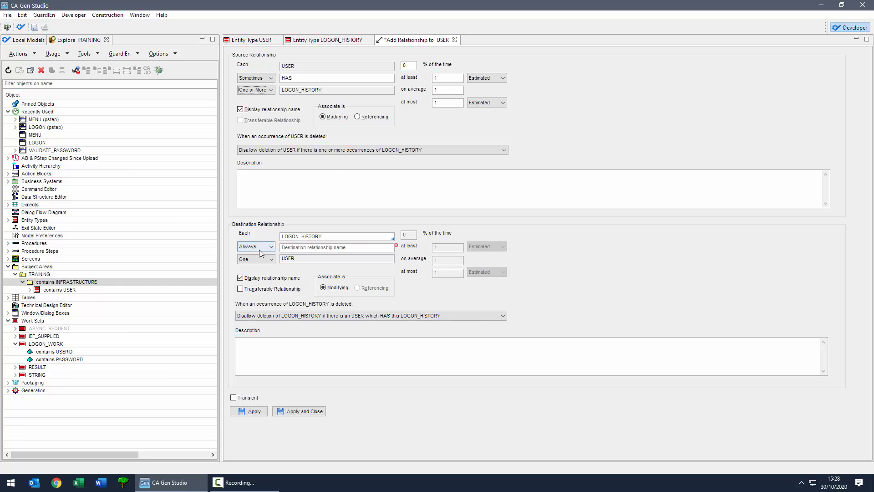
pyautogui.click(293, 248)
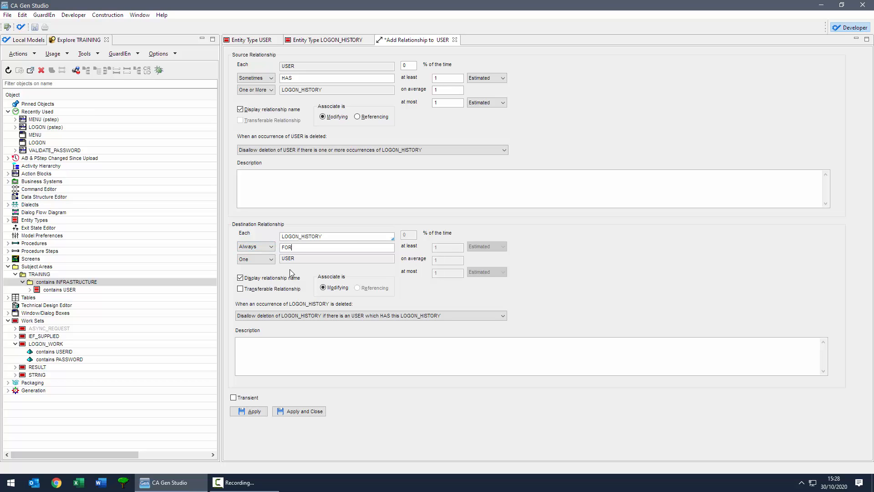
pyautogui.press('Tab')
# Step: Set deletion rules: Delete each LOGON_HISTORY with its USER, Disassociate on history deletion
pyautogui.click(300, 152)
pyautogui.click(296, 156)
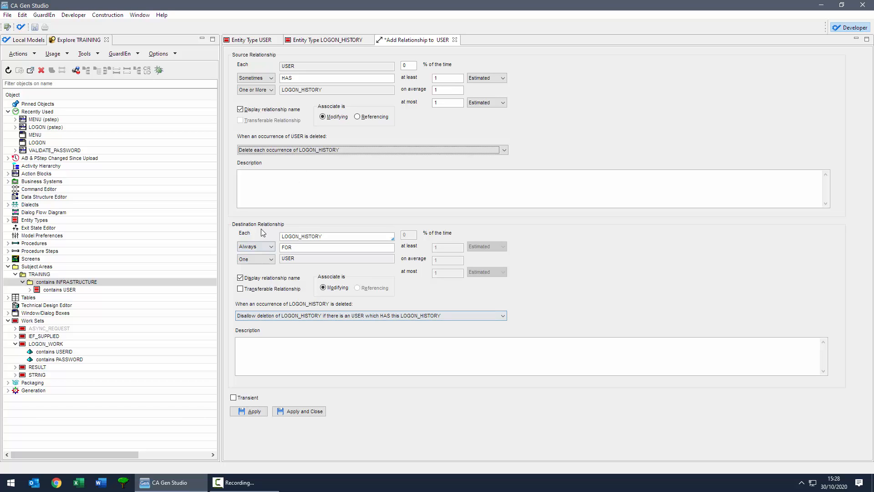
pyautogui.click(313, 316)
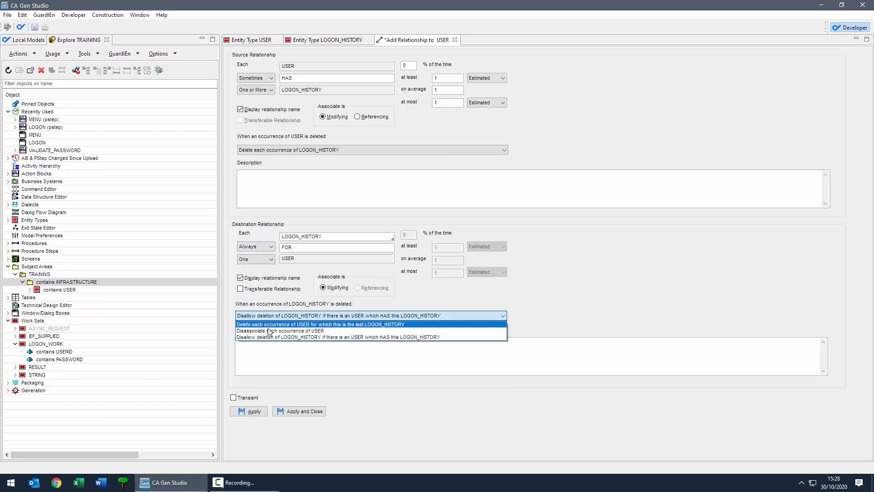
pyautogui.click(263, 332)
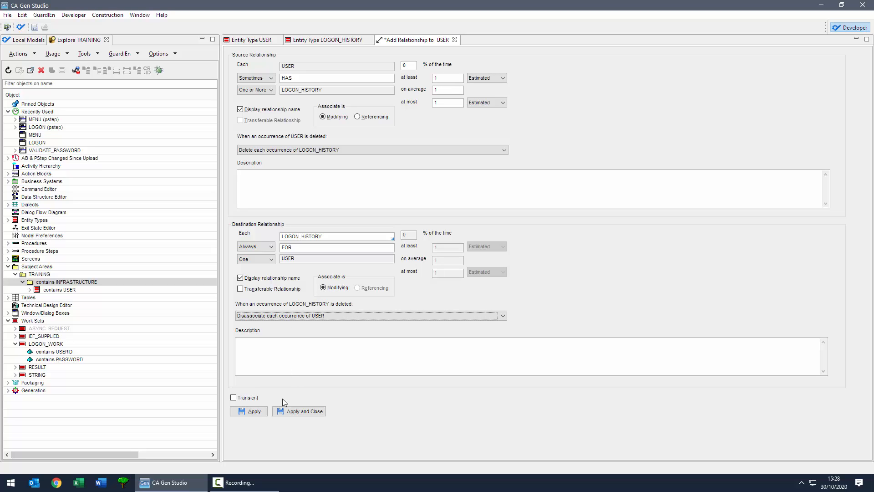
# Step: Save the HAS LOGON_HISTORY relationship and open the TRAINING data structure for ORACLE in the Technical Design Editor
pyautogui.click(291, 412)
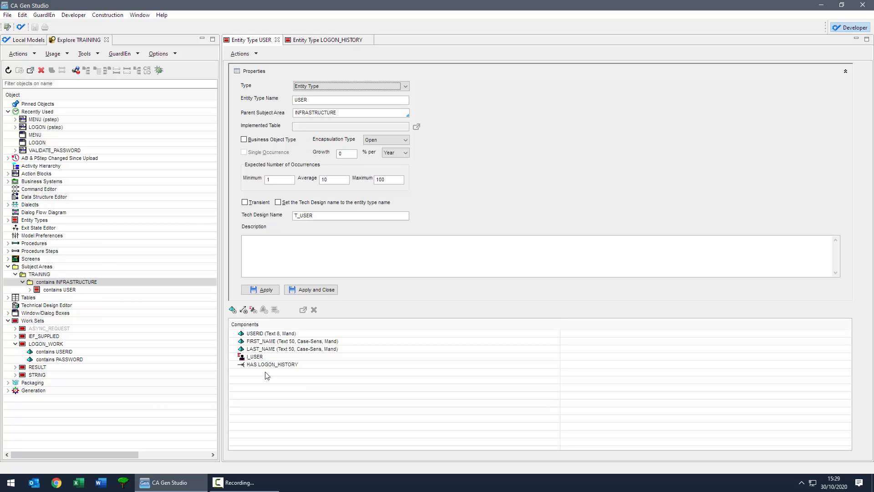
pyautogui.doubleClick(44, 199)
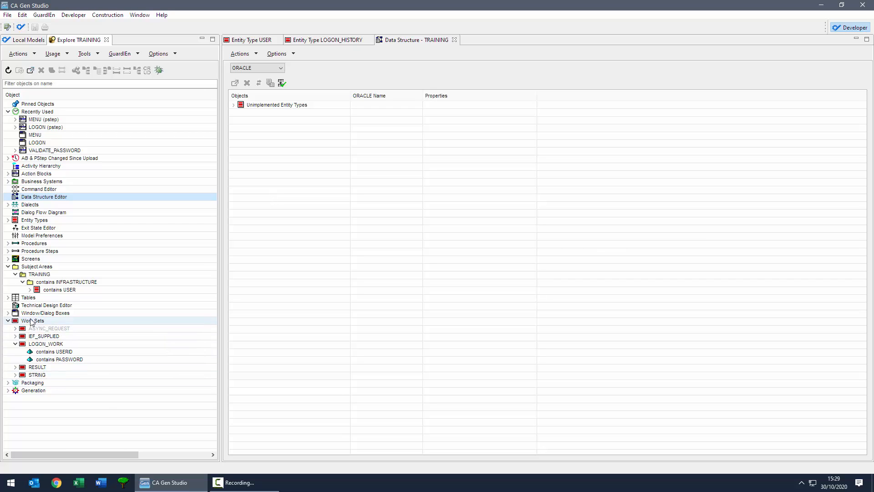
pyautogui.click(38, 307)
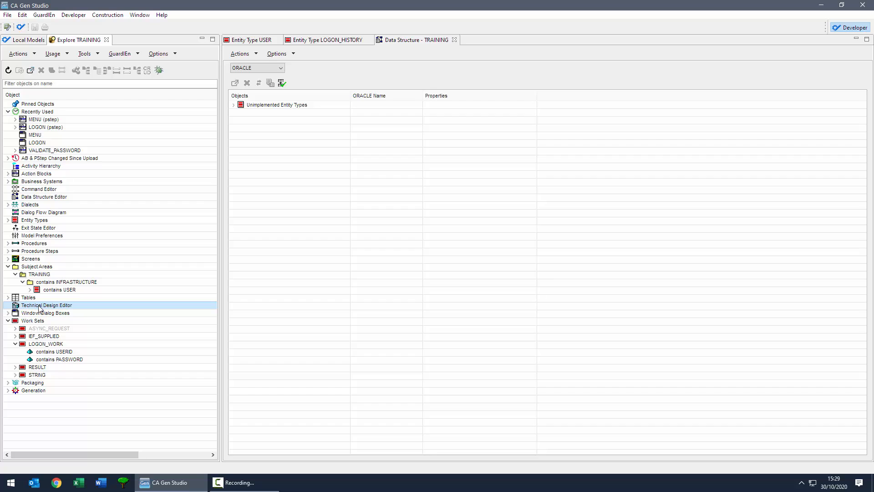
# Step: In TRAINING's Oracle technical design settings, set RI Enforcement to Gen
pyautogui.doubleClick(38, 305)
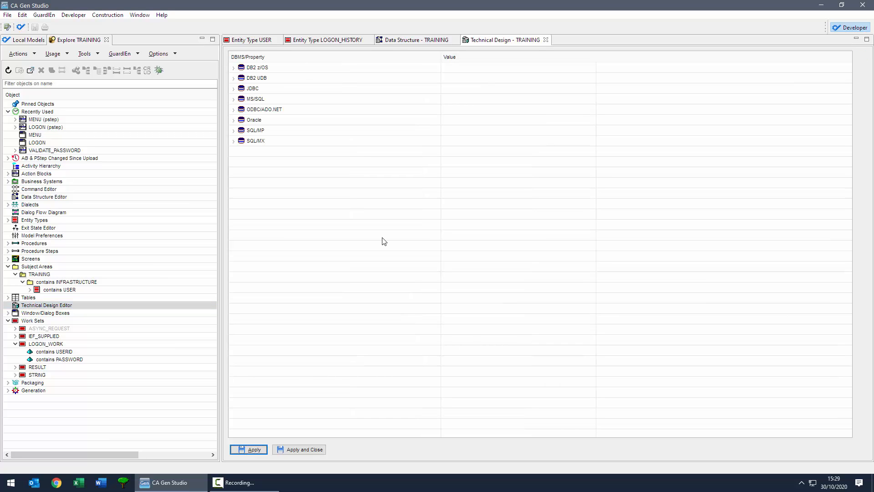
pyautogui.click(273, 78)
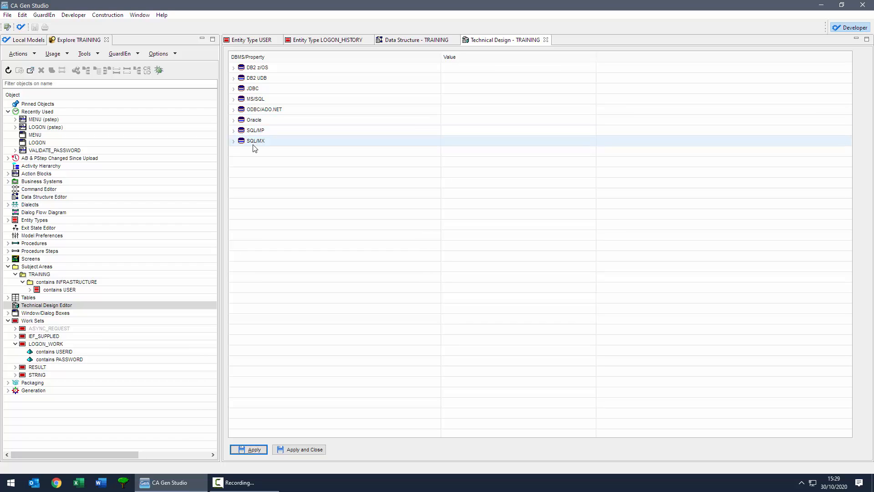
pyautogui.click(233, 121)
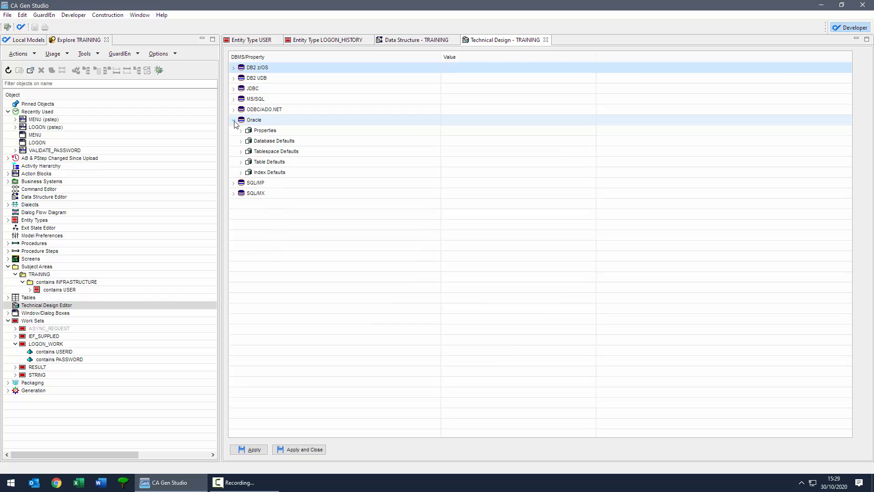
pyautogui.click(241, 142)
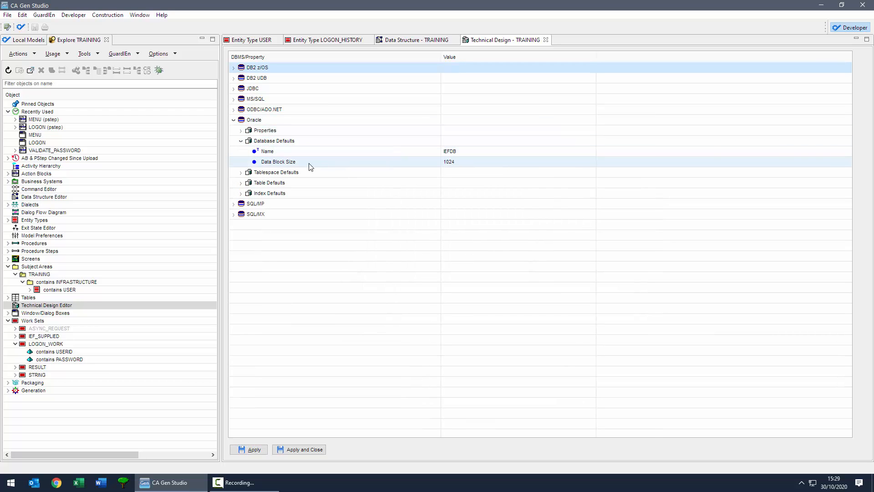
pyautogui.click(240, 130)
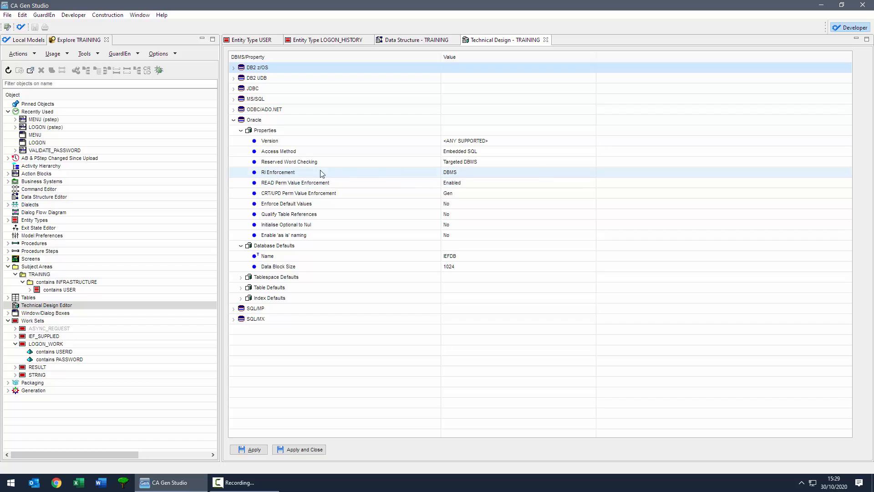
pyautogui.click(439, 171)
pyautogui.click(459, 178)
pyautogui.click(459, 181)
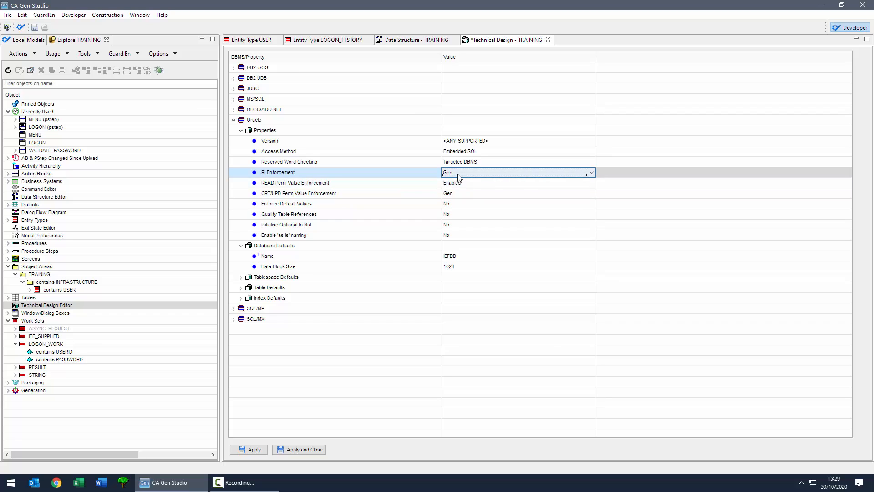
# Step: Set Treat as DBMS Default Tablespace to Yes, review index and table defaults, and apply
pyautogui.click(240, 277)
pyautogui.click(450, 287)
pyautogui.click(452, 287)
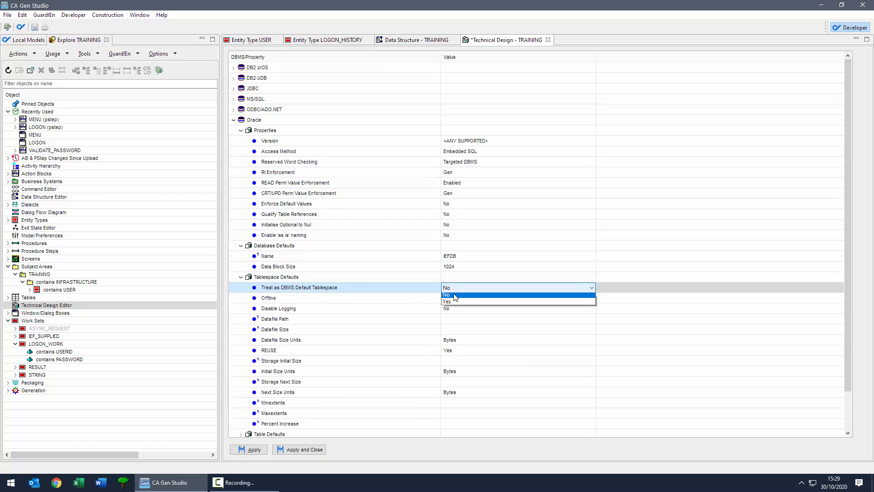
pyautogui.click(449, 304)
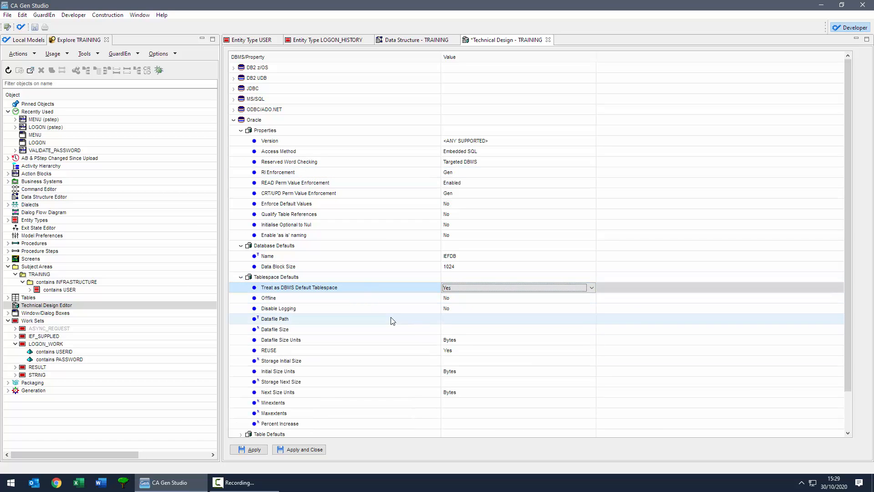
pyautogui.scroll(-1, 367, 353)
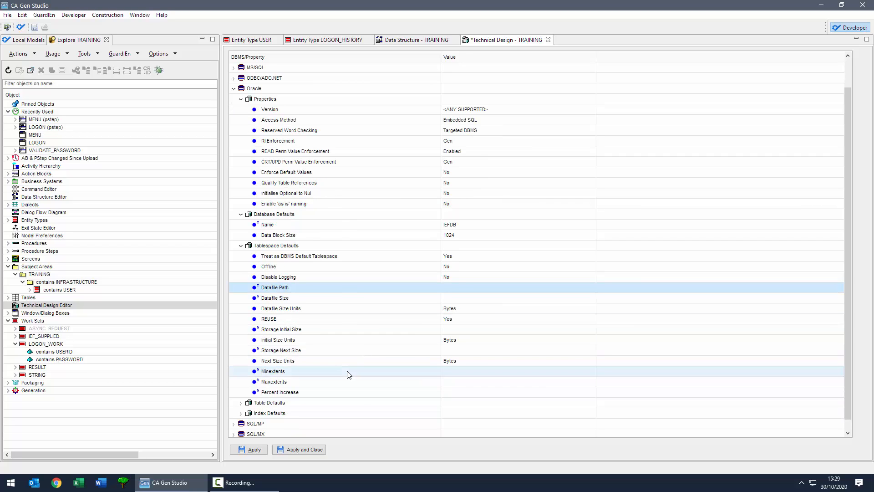
pyautogui.scroll(-1, 353, 371)
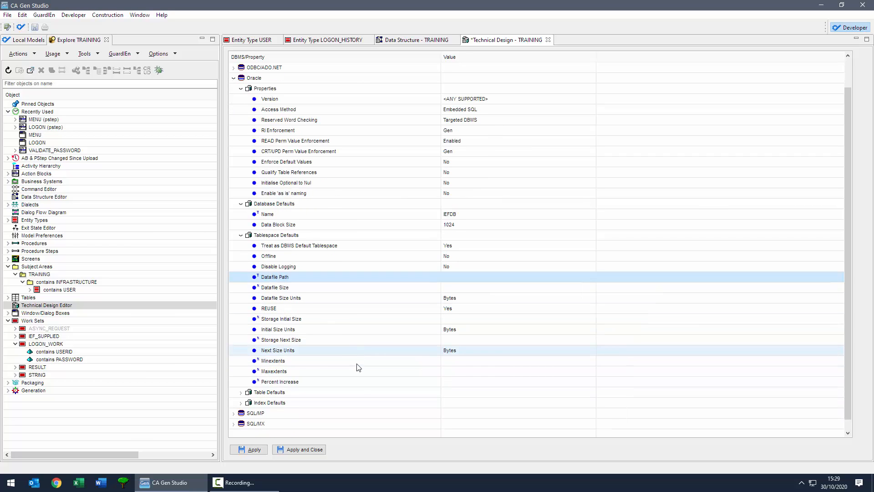
pyautogui.click(241, 402)
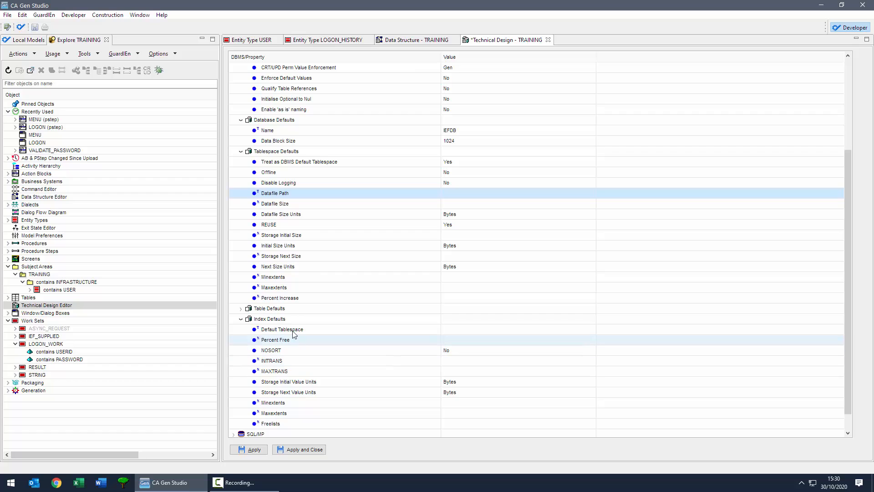
pyautogui.click(240, 308)
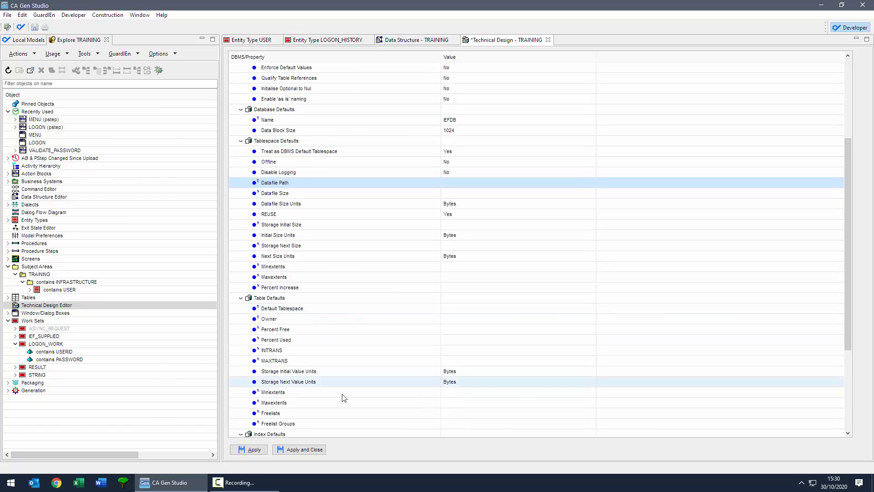
pyautogui.scroll(-3, 312, 373)
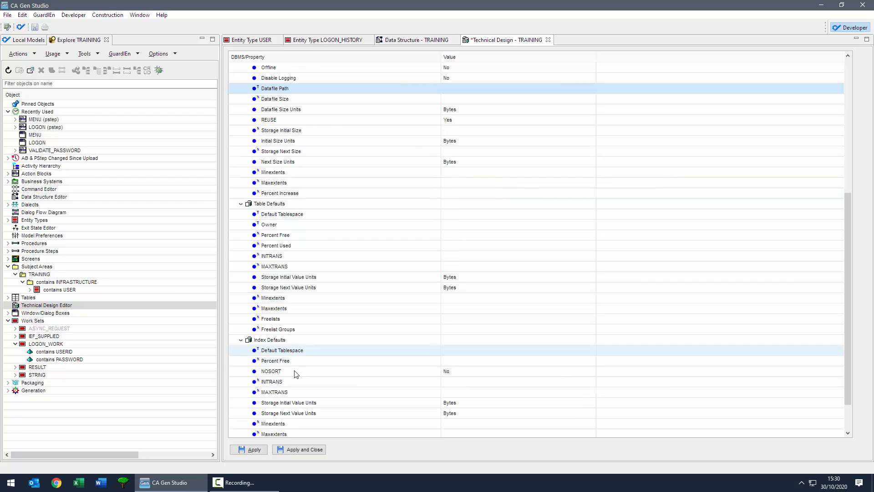
pyautogui.click(308, 451)
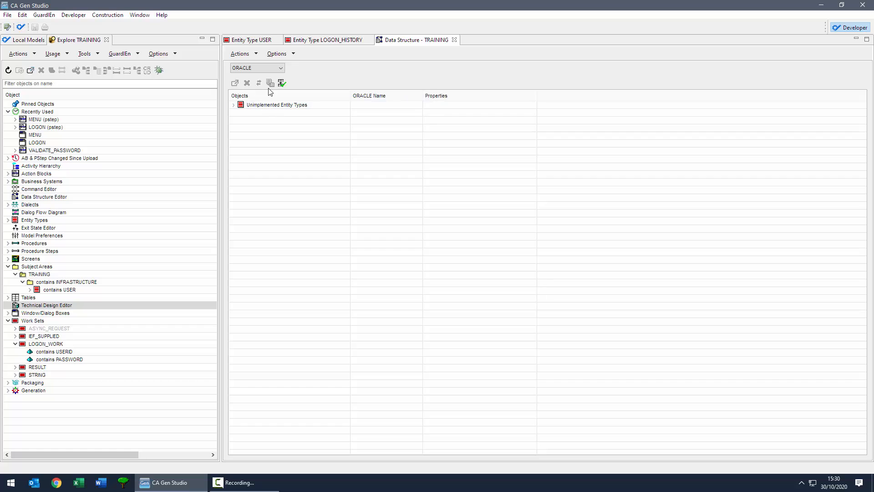
# Step: Start implementing LOGON_HISTORY and USER, accept the default database, then close without implementing them
pyautogui.click(234, 105)
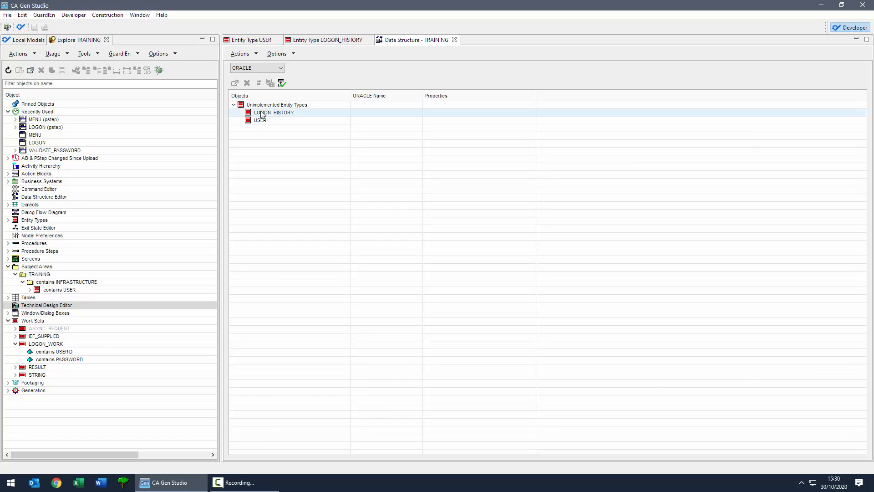
pyautogui.click(267, 113)
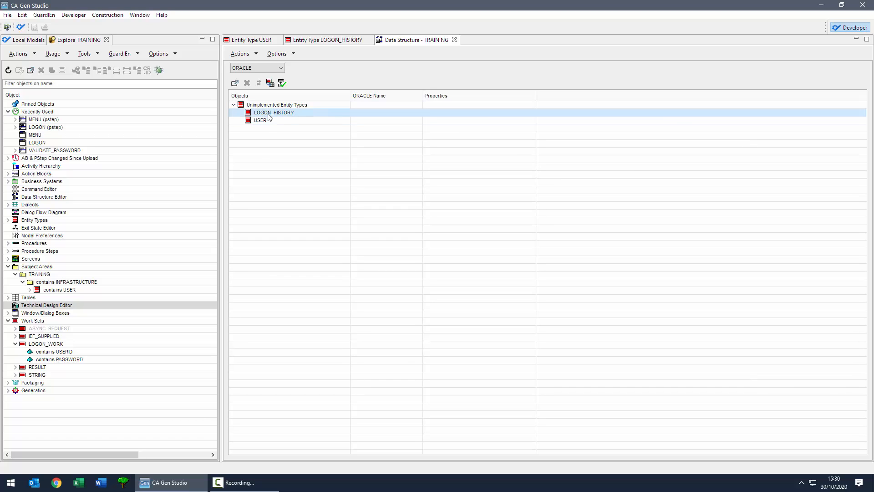
pyautogui.keyDown('shift'); pyautogui.click(262, 121); pyautogui.keyUp('shift')
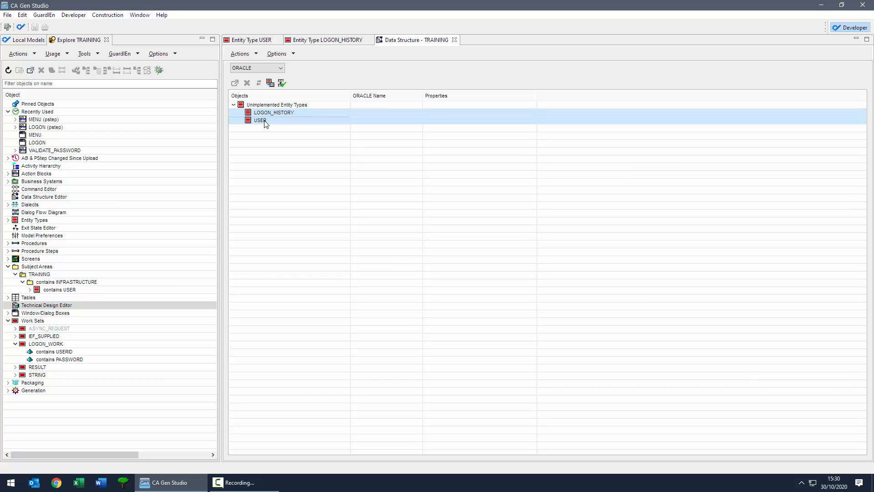
pyautogui.click(270, 82)
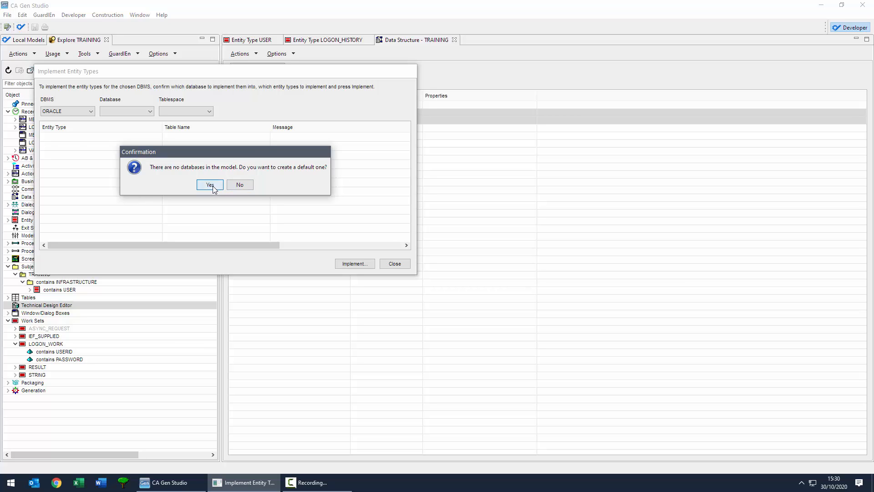
pyautogui.click(211, 184)
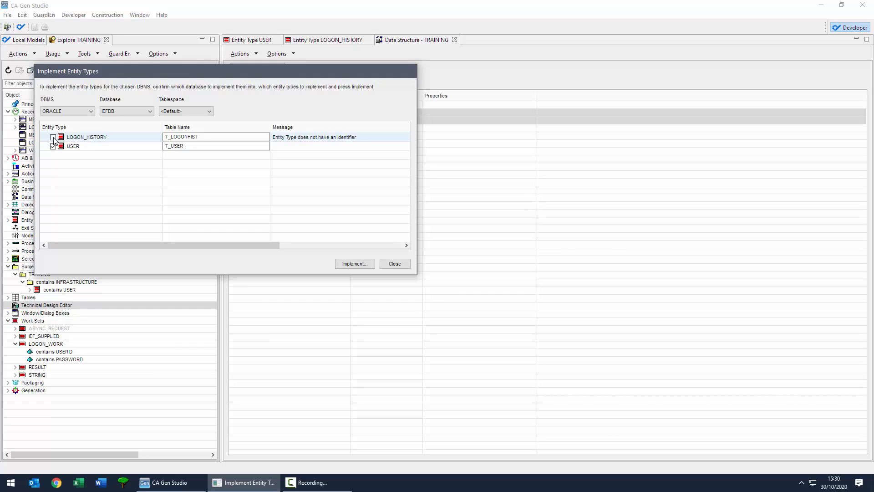
pyautogui.click(86, 141)
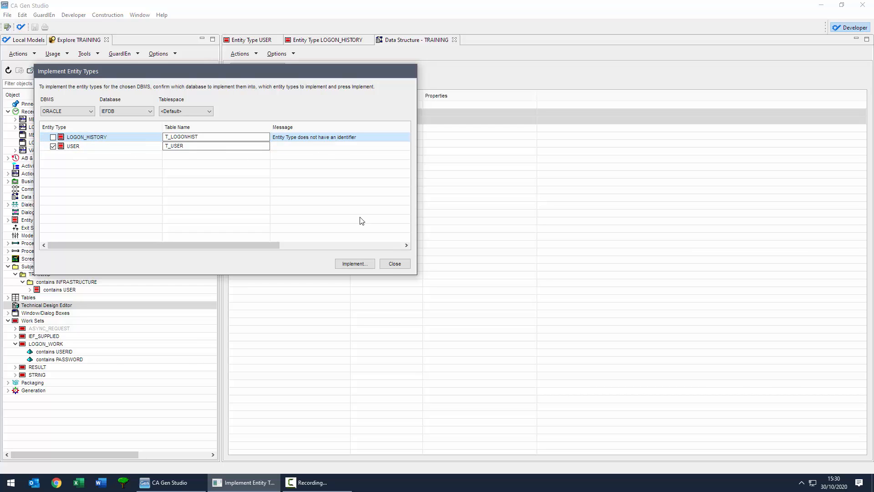
pyautogui.click(390, 264)
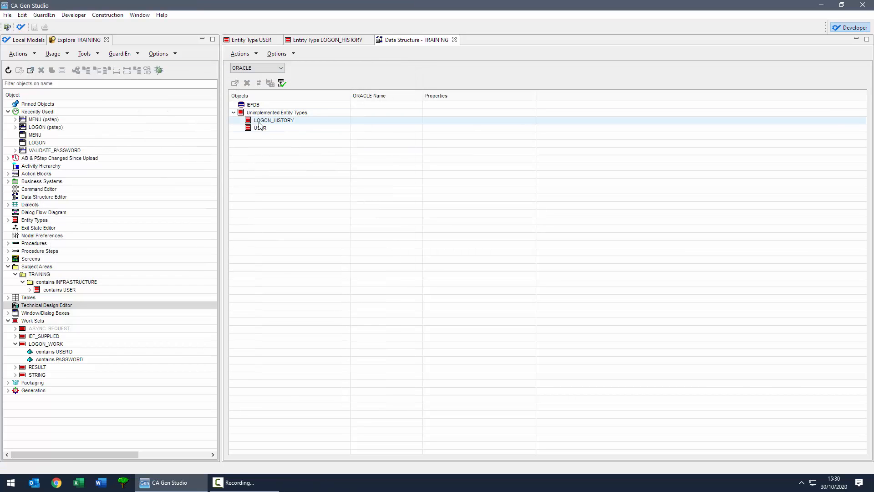
# Step: Add primary identifier I_LOGONHIST to LOGON_HISTORY from LOGON_TIMESTAMP and the FOR USER relationship
pyautogui.click(313, 44)
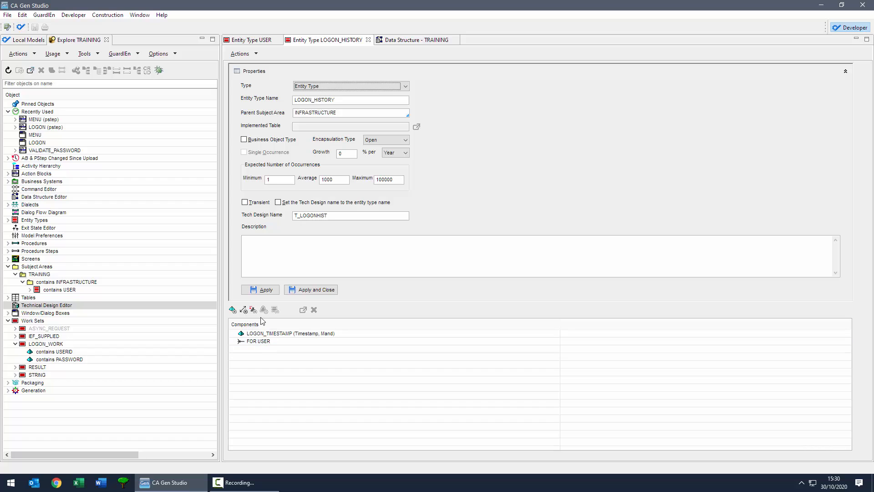
pyautogui.click(234, 309)
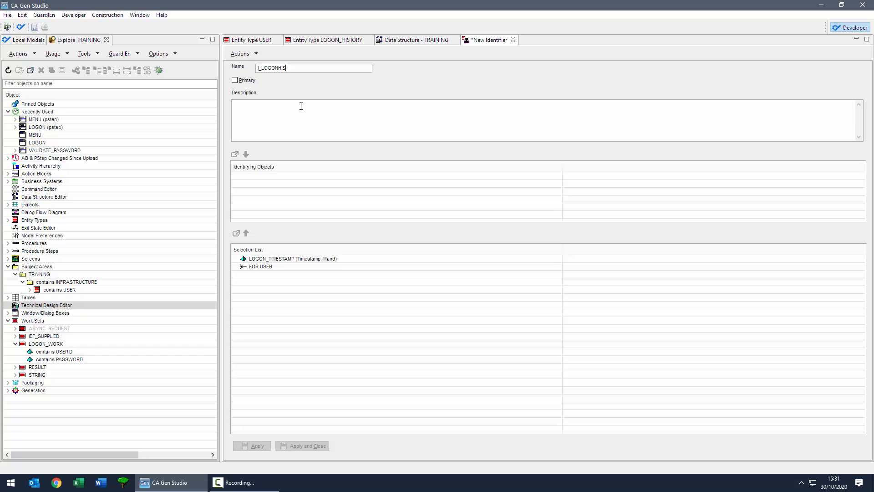
pyautogui.click(244, 84)
pyautogui.click(264, 260)
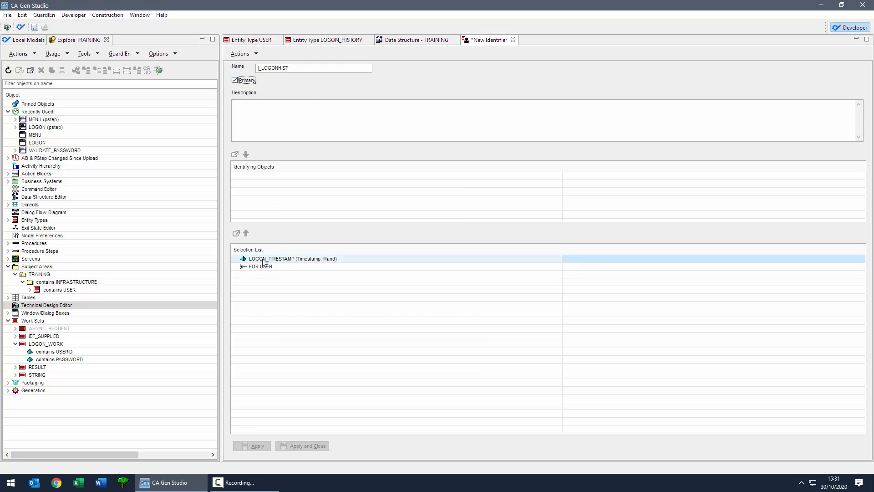
pyautogui.keyDown('shift'); pyautogui.click(264, 267); pyautogui.keyUp('shift')
pyautogui.click(245, 233)
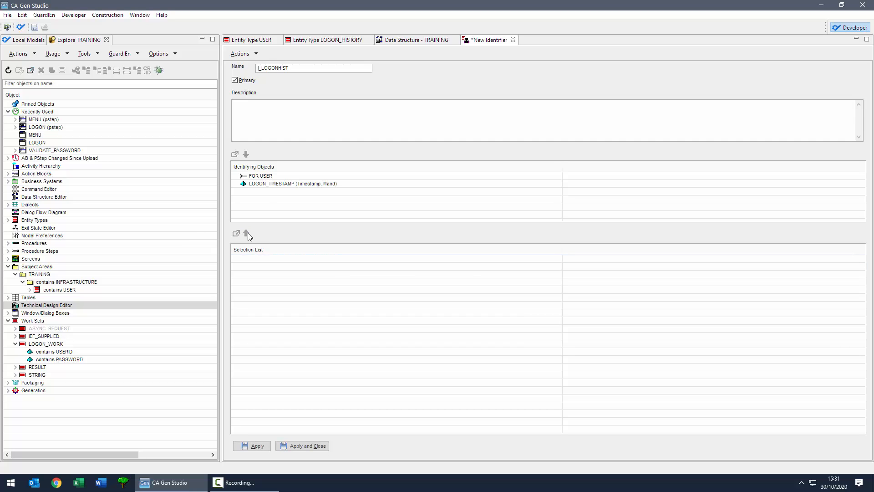
pyautogui.click(309, 448)
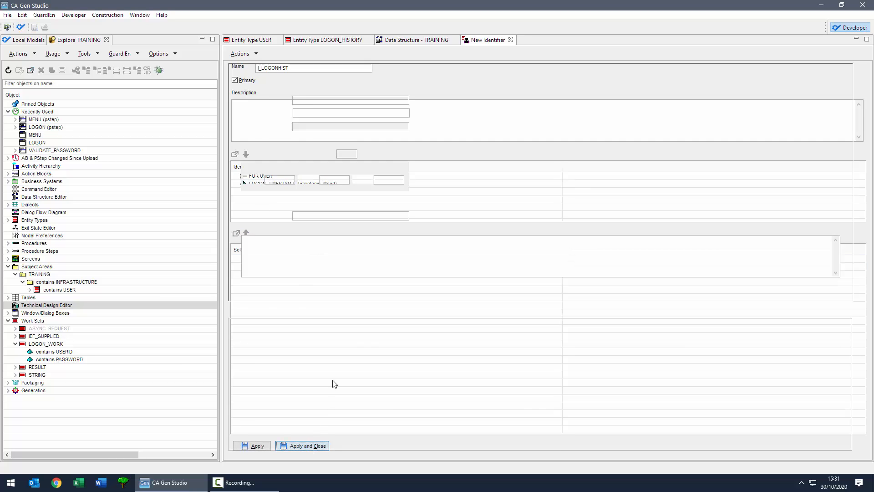
pyautogui.click(414, 40)
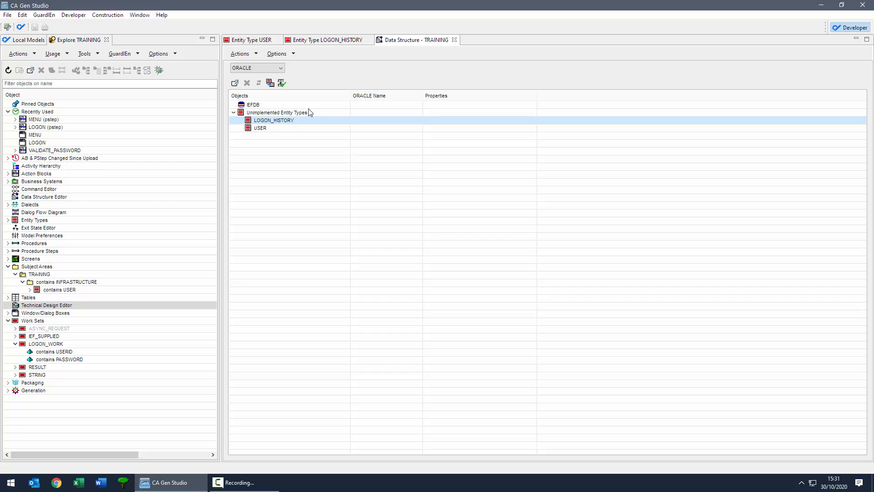
# Step: Implement USER and LOGON_HISTORY as tables T_USER and T_LOGONHIST in IEFDB
pyautogui.keyDown('shift'); pyautogui.click(266, 129); pyautogui.keyUp('shift')
pyautogui.rightClick(267, 130)
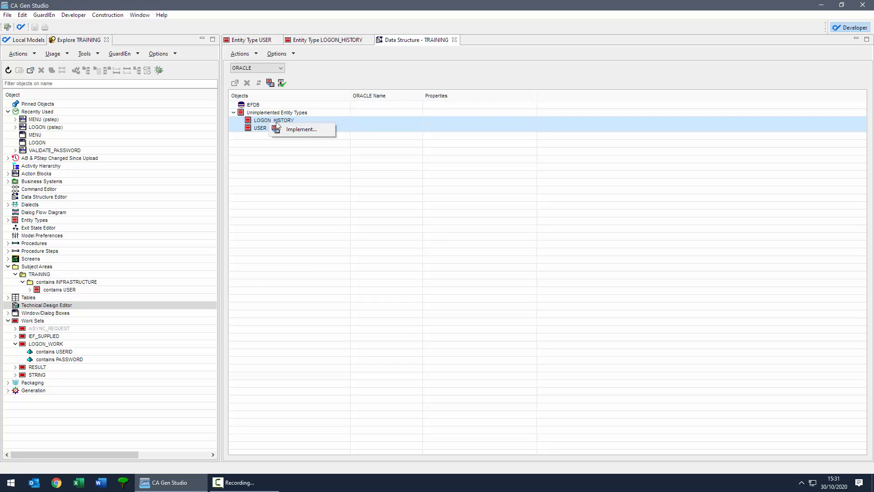
pyautogui.click(292, 128)
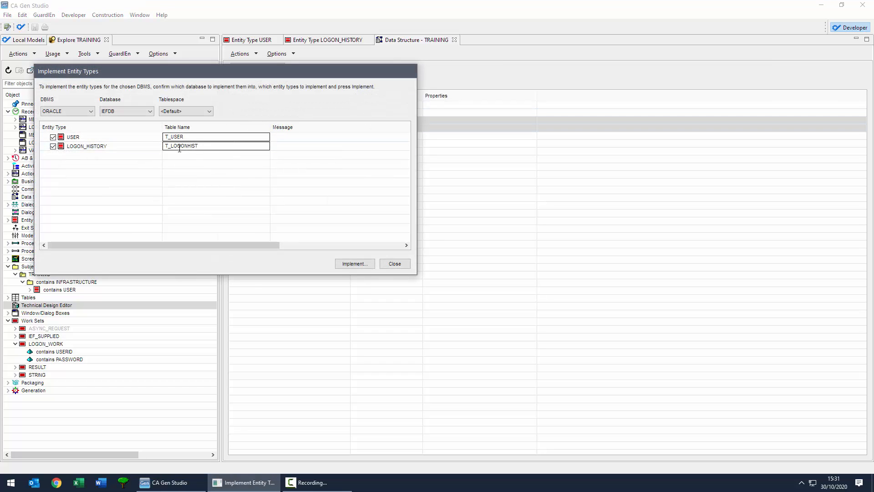
pyautogui.click(351, 265)
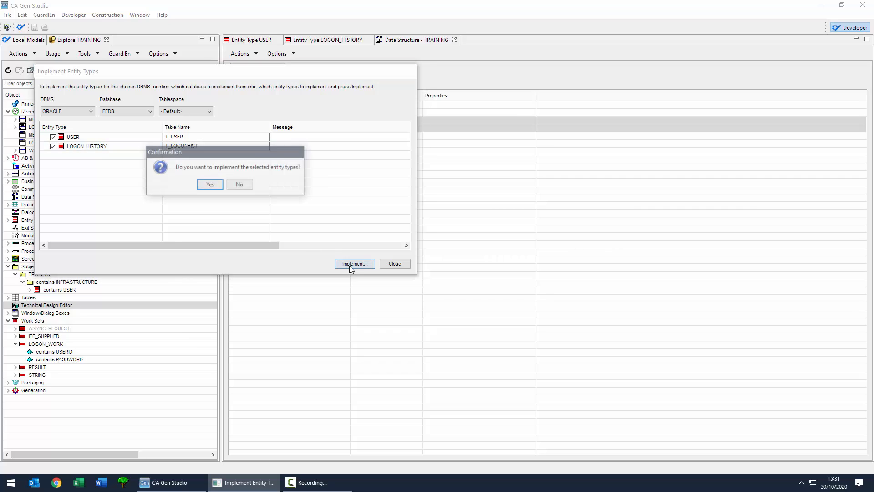
pyautogui.click(212, 185)
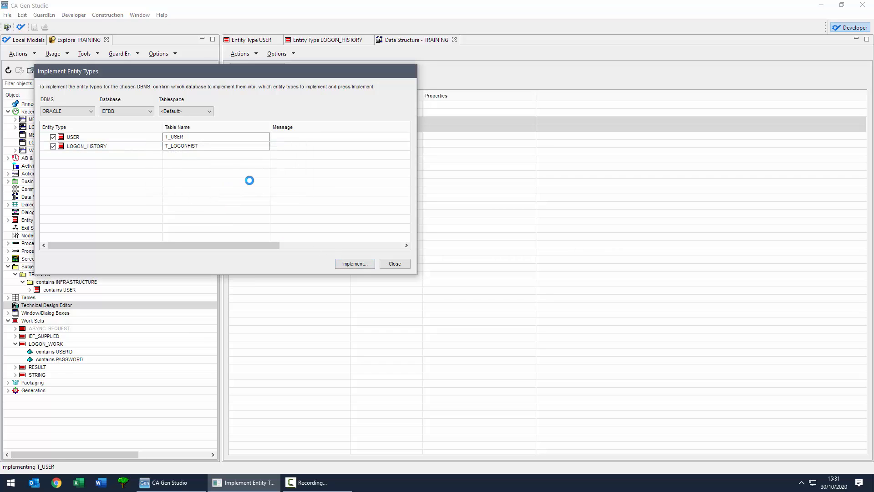
pyautogui.click(395, 264)
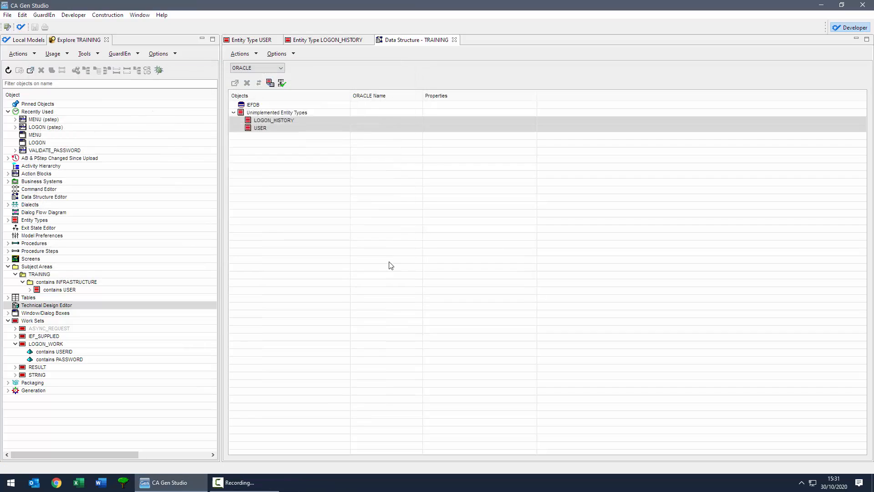
# Step: Expand IEFDB's tablespaces T0000001 and T0000002 to show T_USER and T_LOGONHIST columns and keys
pyautogui.click(253, 109)
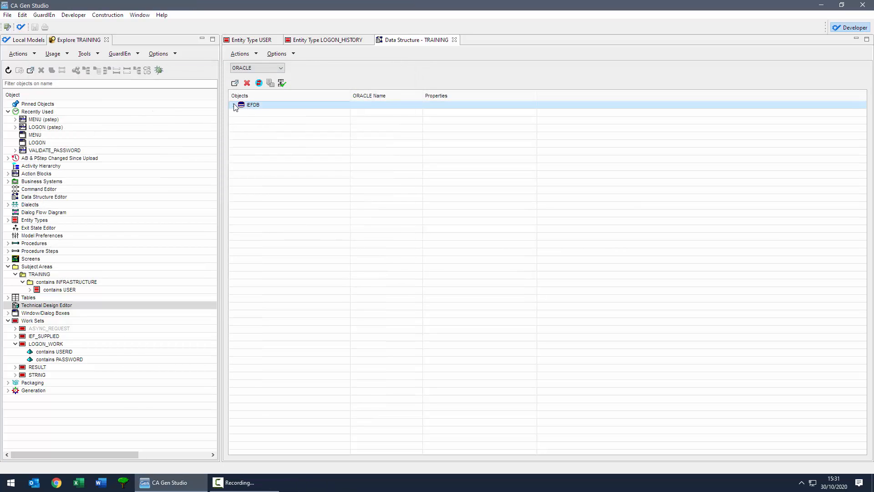
pyautogui.click(234, 106)
pyautogui.click(241, 113)
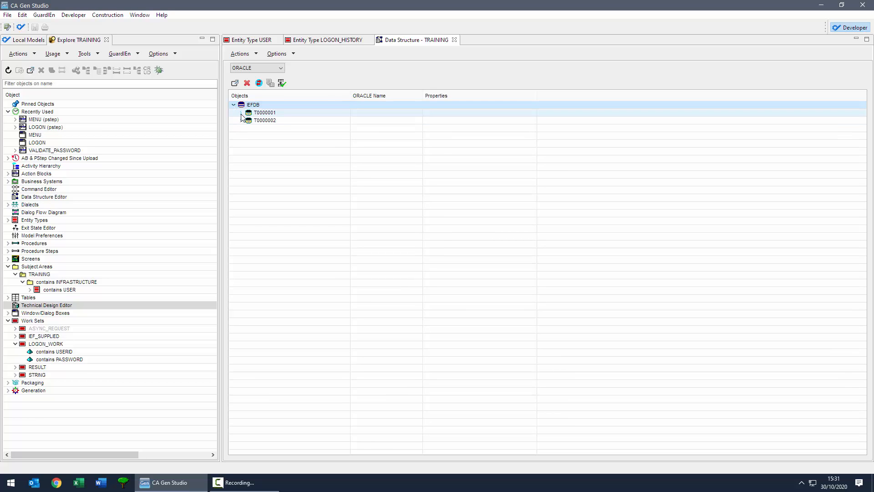
pyautogui.click(241, 128)
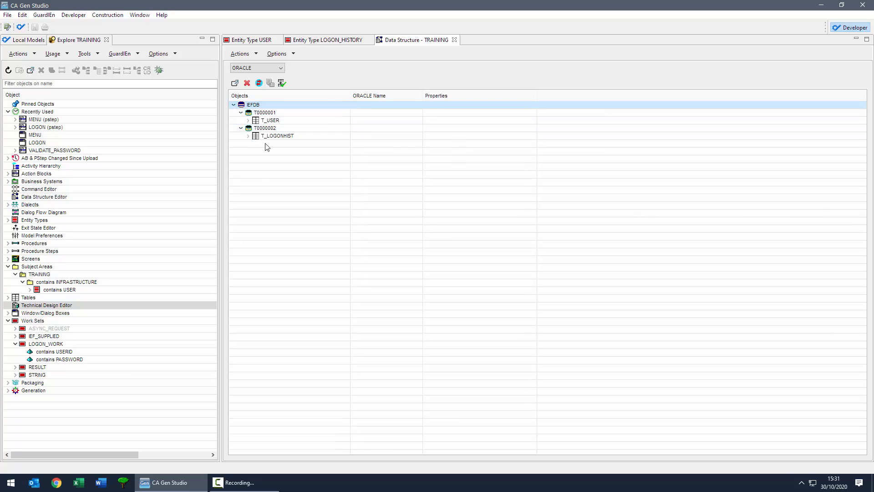
pyautogui.click(248, 120)
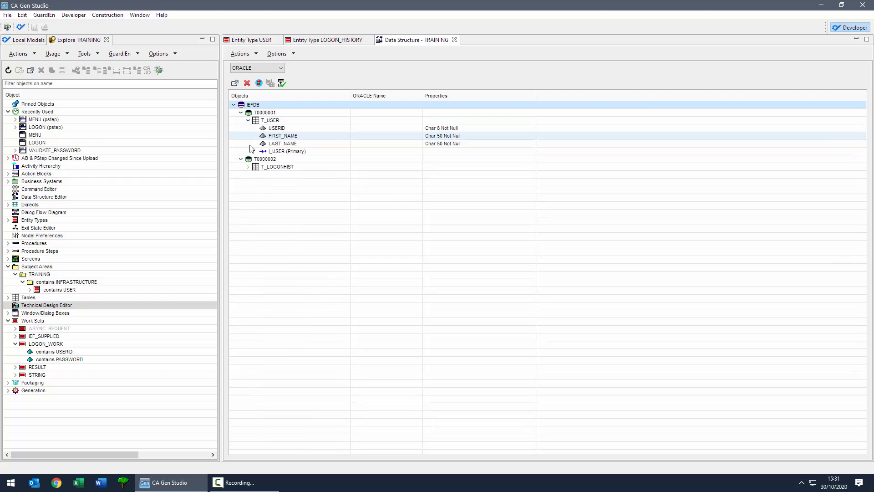
pyautogui.click(248, 166)
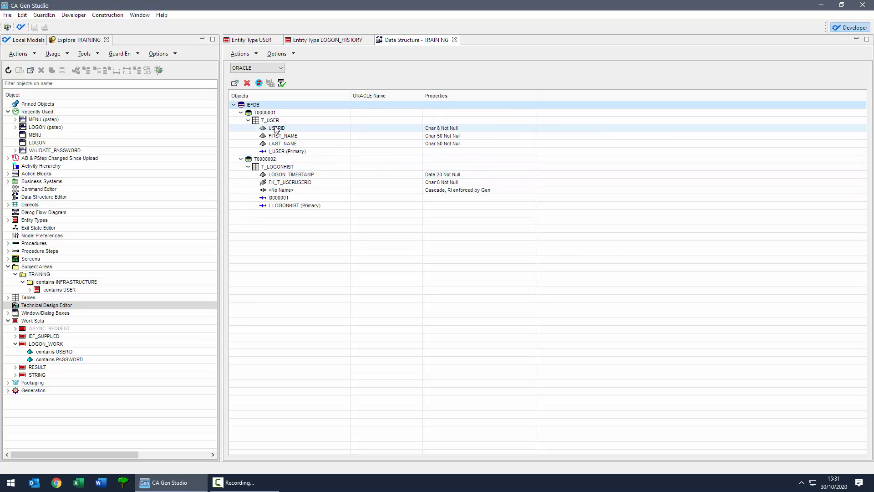
# Step: Make tablespace T0000001 Oracle-specialized, the DBMS default, and auto-sized to 1024 B
pyautogui.doubleClick(271, 114)
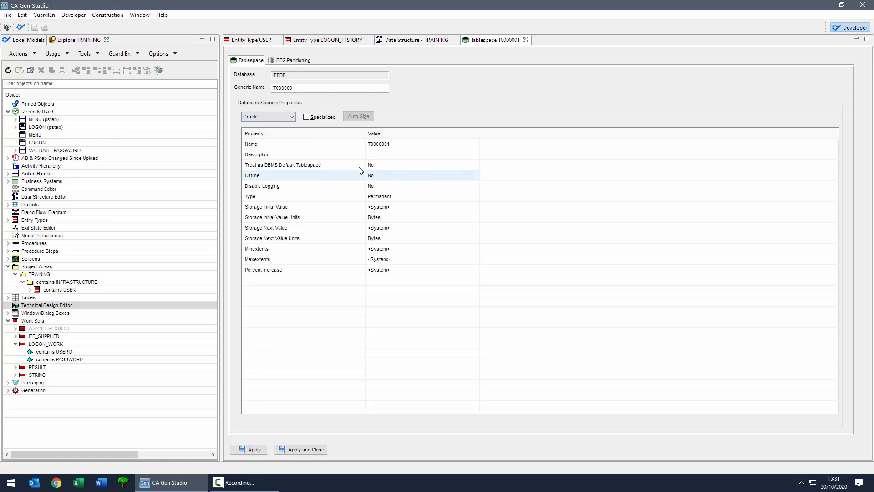
pyautogui.click(382, 165)
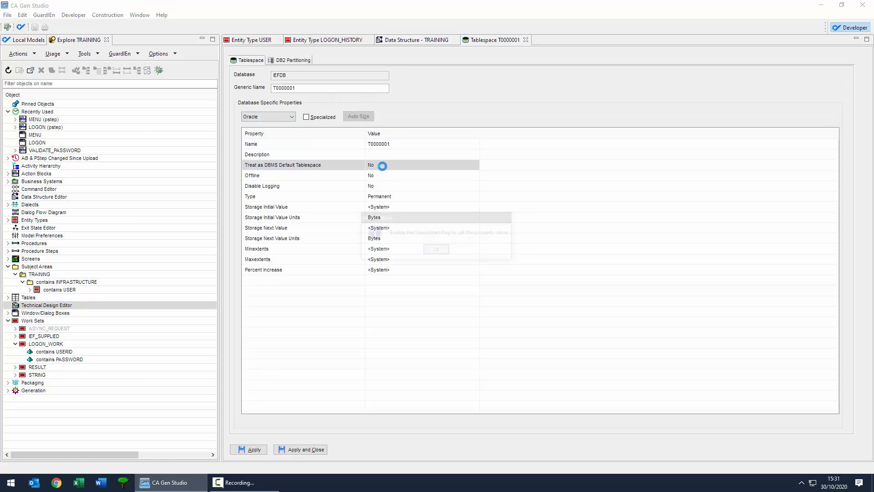
pyautogui.click(437, 248)
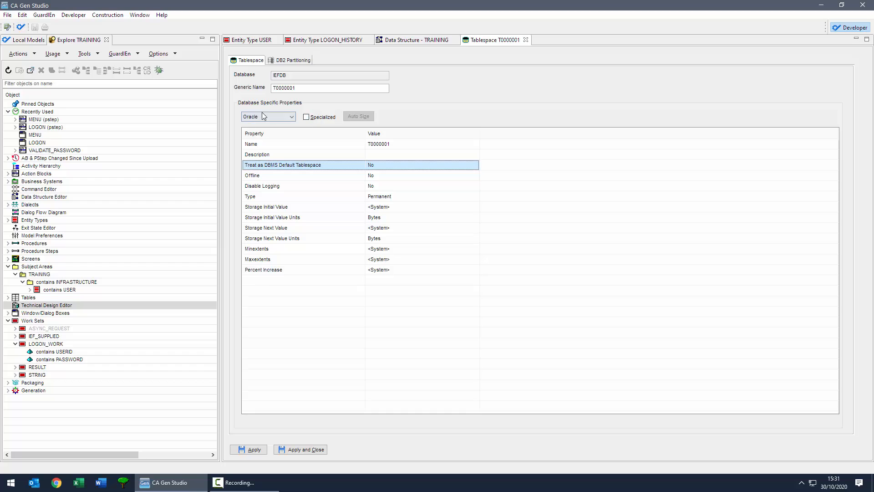
pyautogui.click(306, 117)
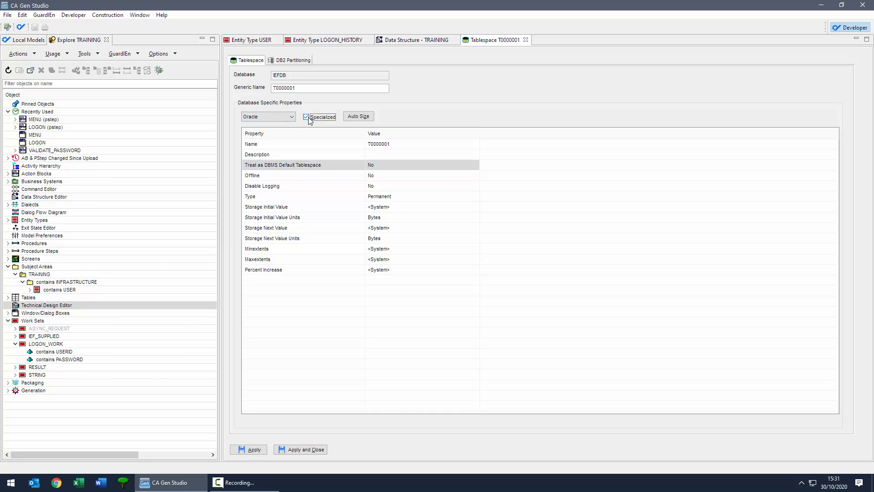
pyautogui.click(381, 164)
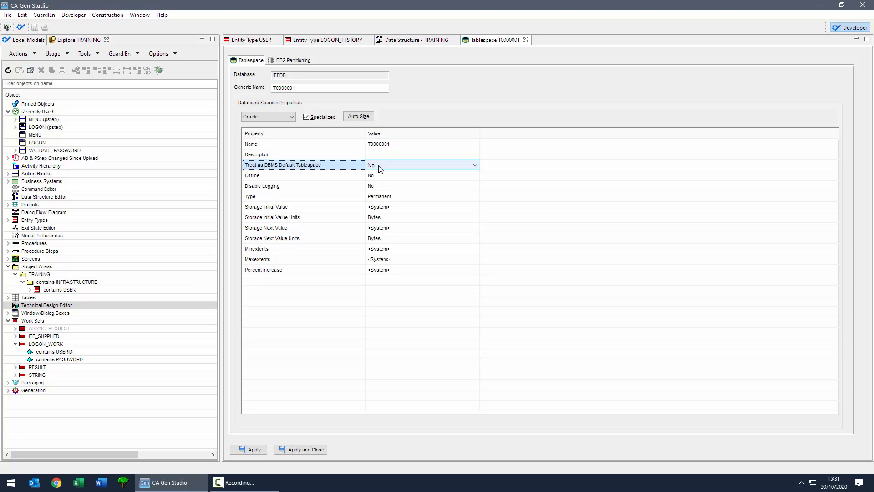
pyautogui.click(377, 176)
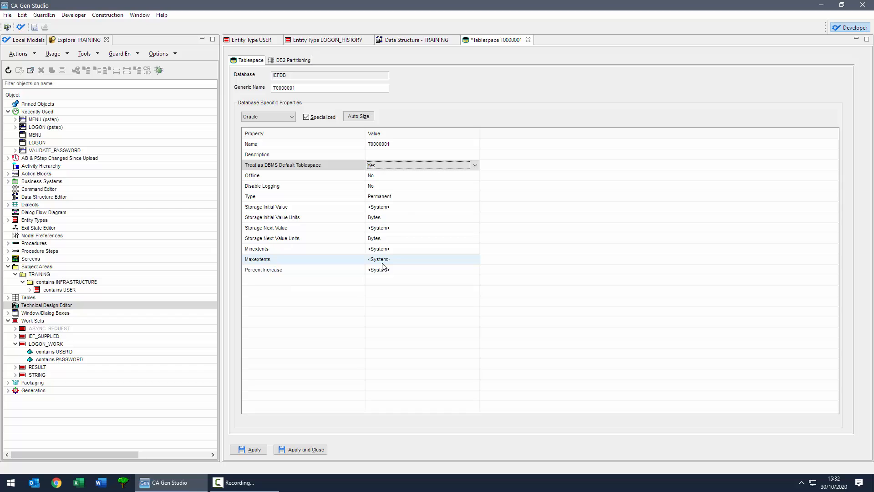
pyautogui.click(359, 117)
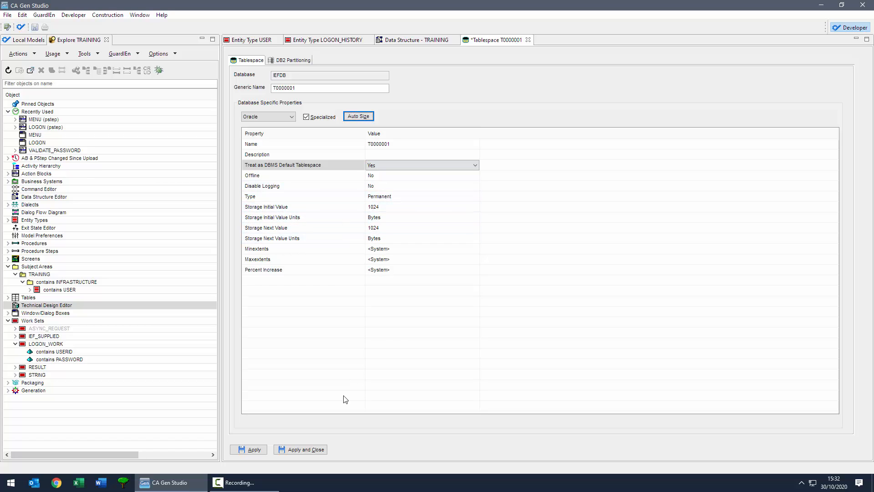
pyautogui.click(318, 450)
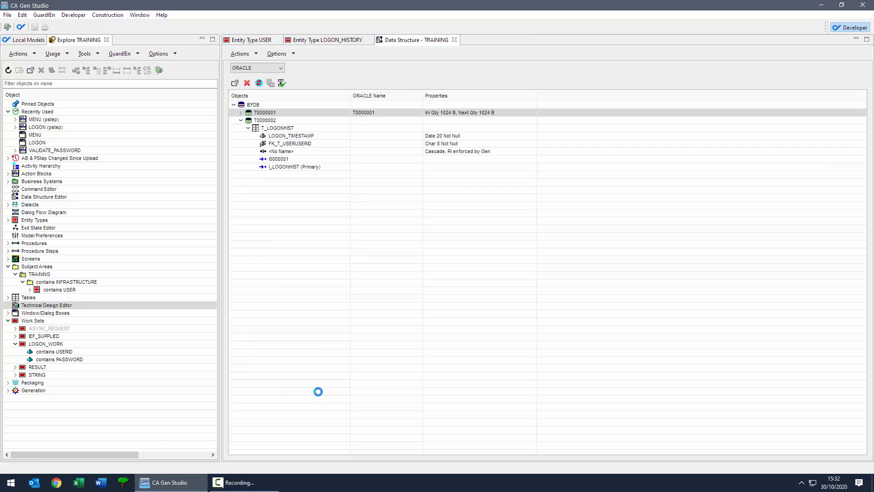
# Step: Make T0000002 Oracle-specialized, the DBMS default, auto-sized to 14336 B initial, 296960 B next
pyautogui.doubleClick(262, 121)
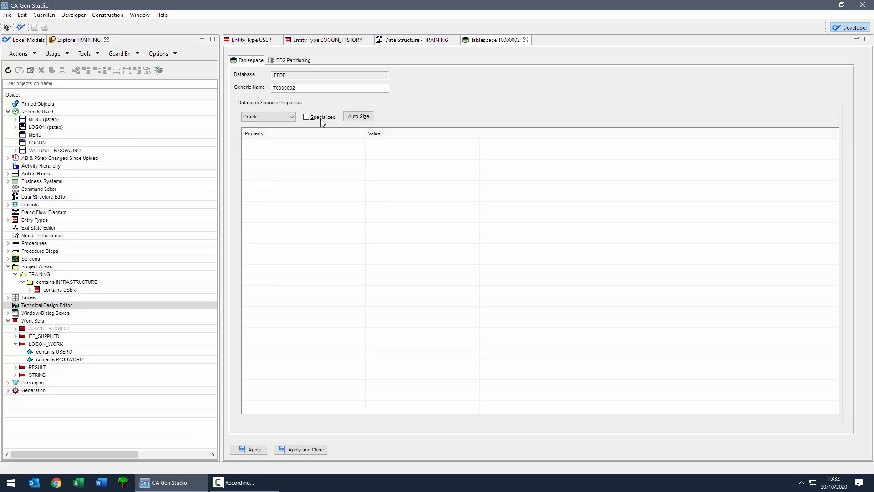
pyautogui.click(333, 119)
pyautogui.click(387, 165)
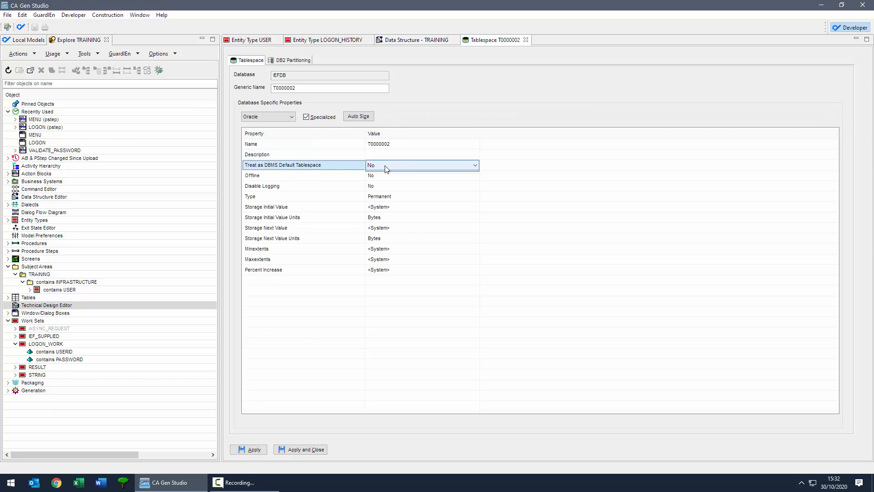
pyautogui.click(372, 181)
pyautogui.click(355, 117)
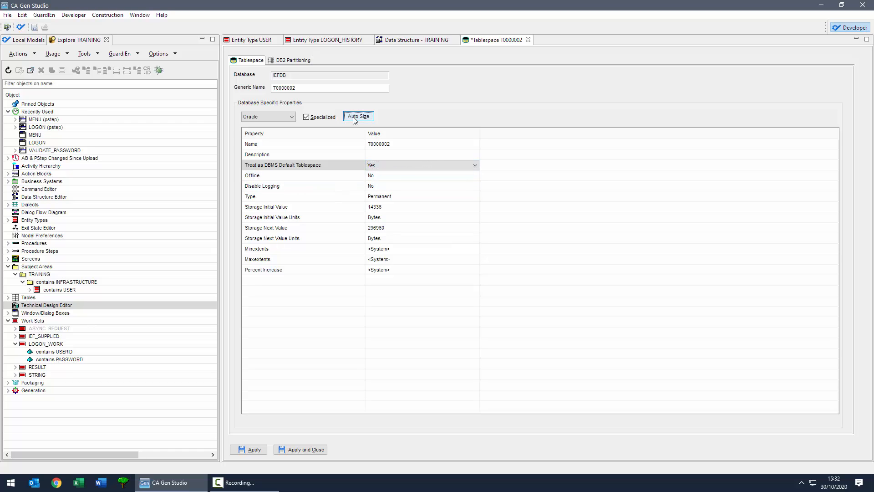
pyautogui.click(306, 450)
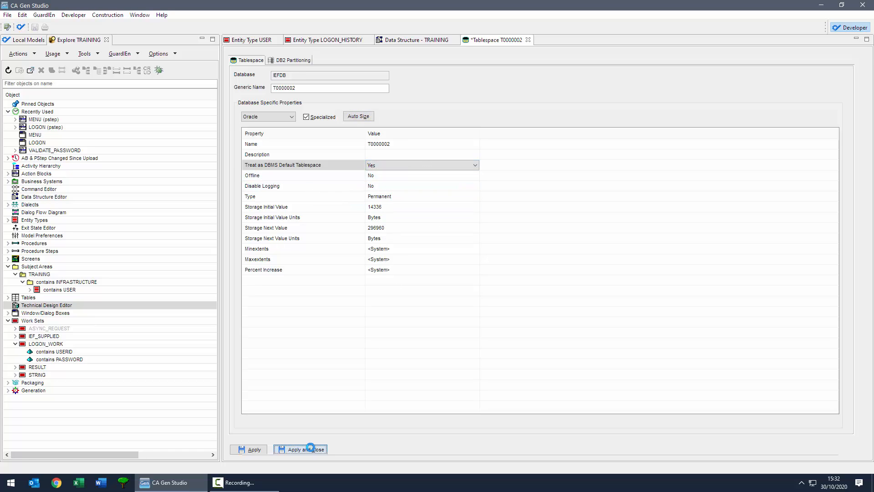
pyautogui.click(241, 113)
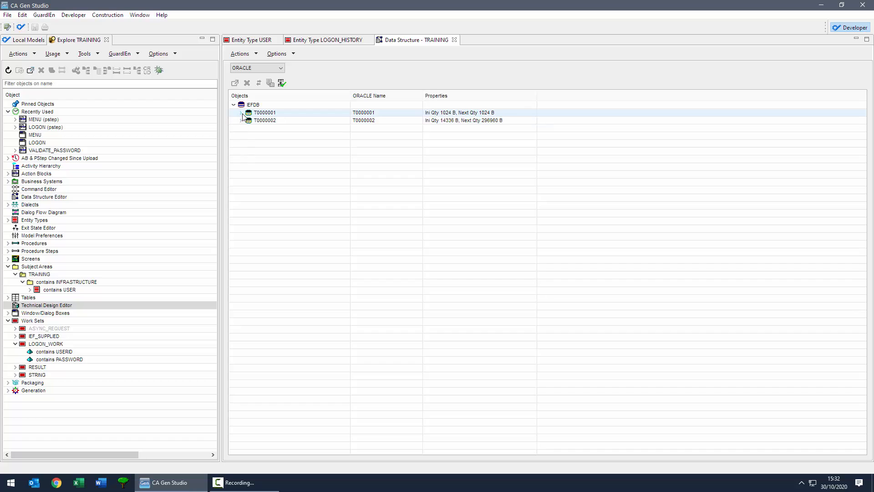
pyautogui.click(248, 120)
# Step: Synchronise IEFDB with the model so tables, columns and index I_LOGONHIST get Oracle names and sizes
pyautogui.click(241, 159)
pyautogui.click(248, 166)
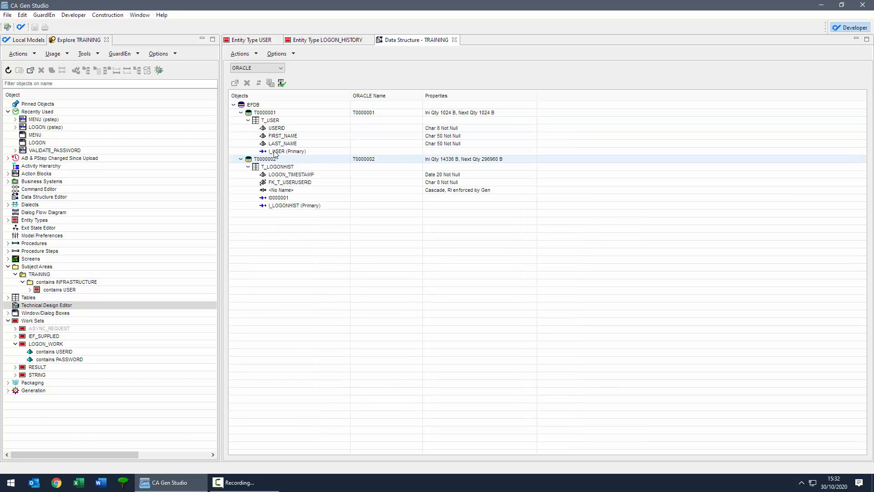
pyautogui.click(250, 106)
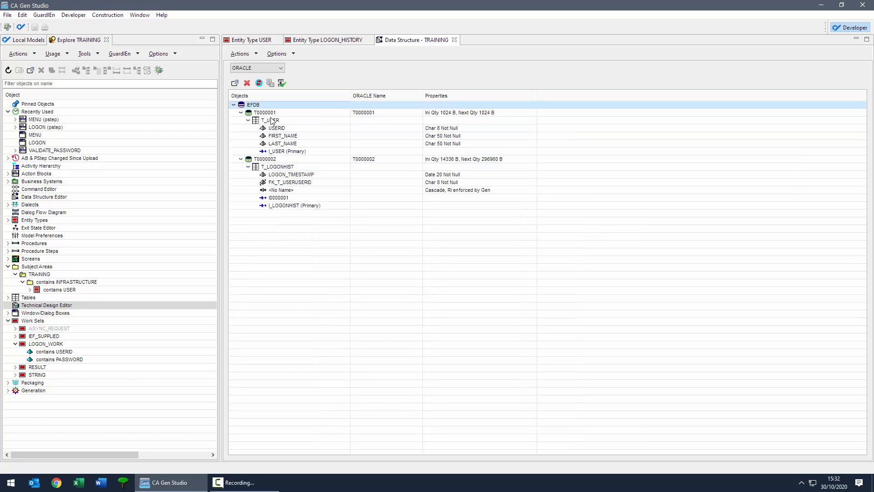
pyautogui.click(268, 113)
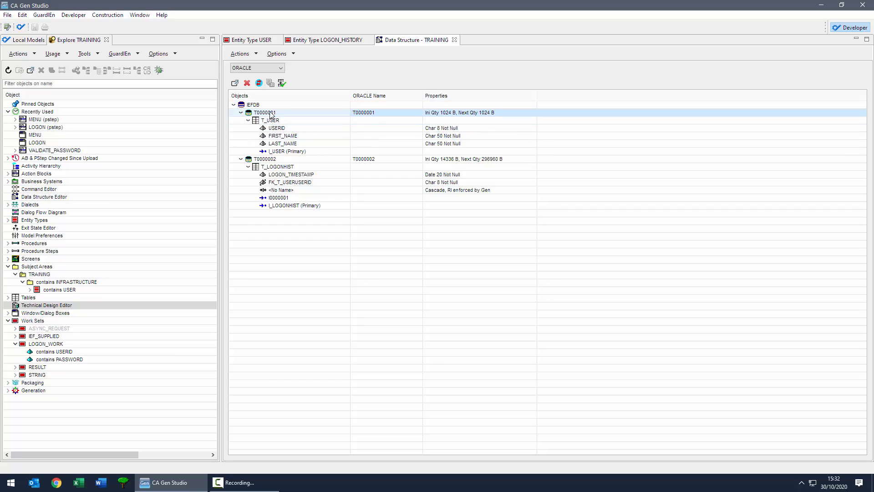
pyautogui.click(256, 106)
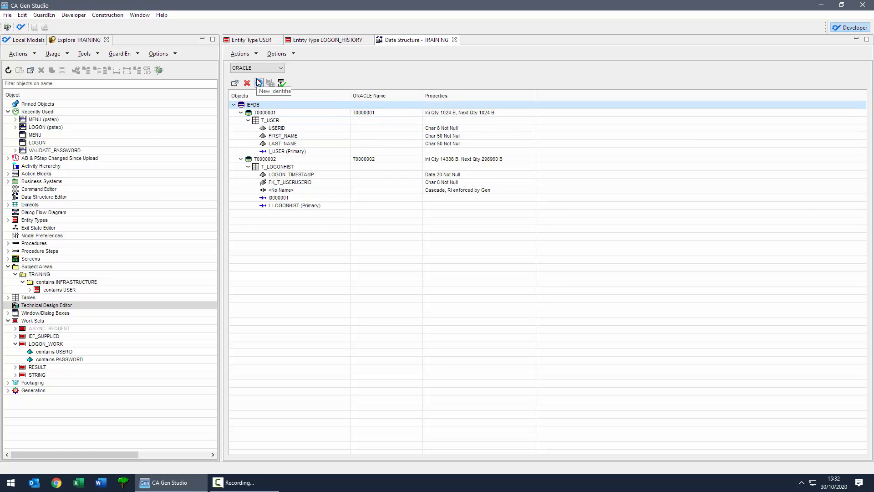
pyautogui.click(258, 82)
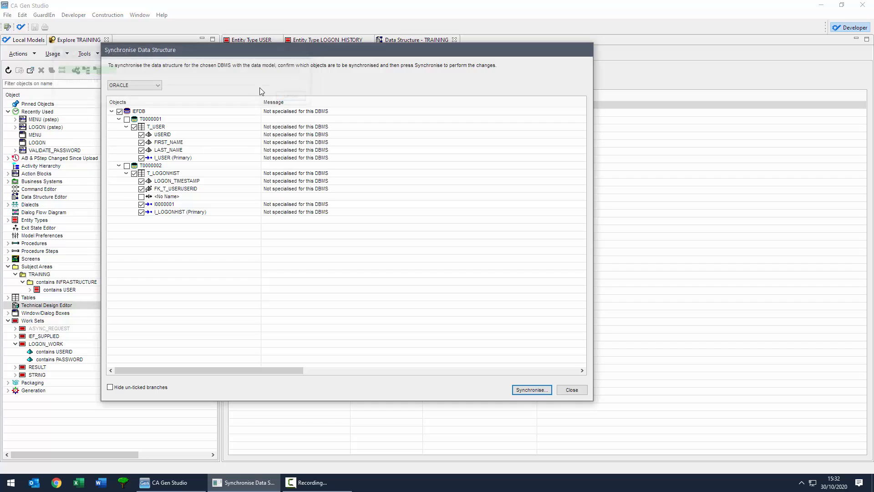
pyautogui.click(532, 389)
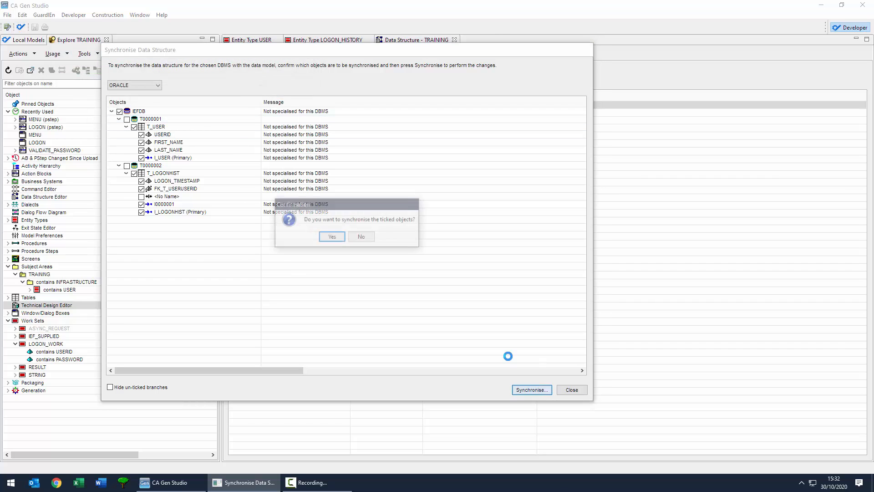
pyautogui.click(318, 238)
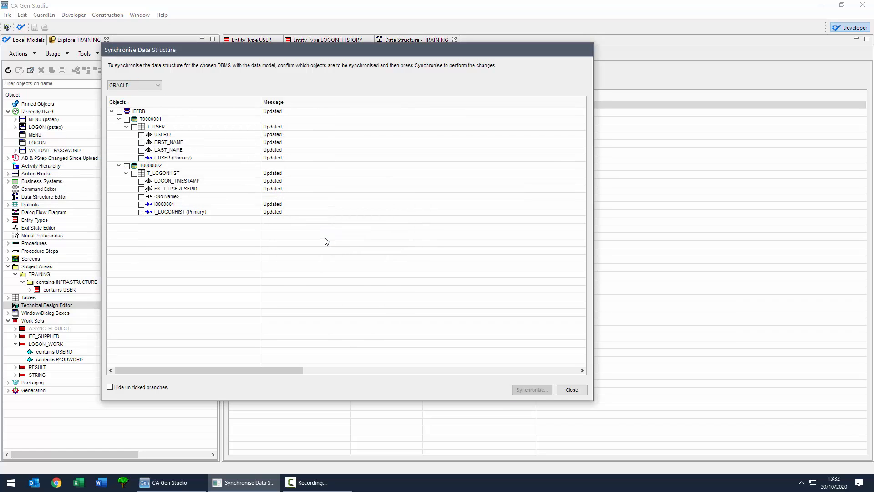
pyautogui.click(571, 390)
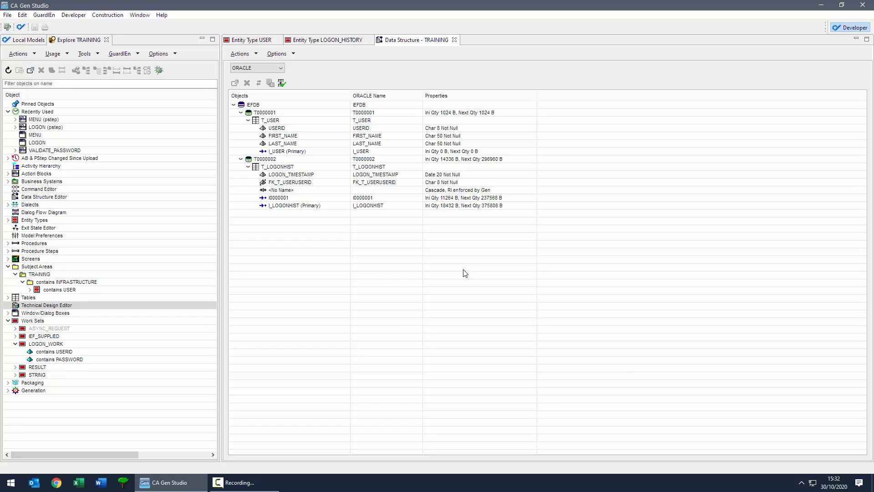
# Step: Run the Oracle referential integrity process with enforcement by Gen
pyautogui.click(282, 82)
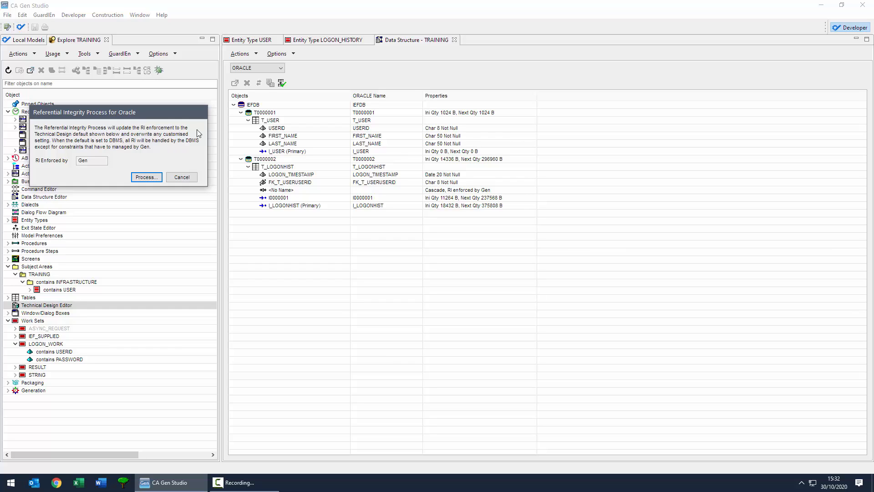
pyautogui.click(146, 178)
pyautogui.click(104, 160)
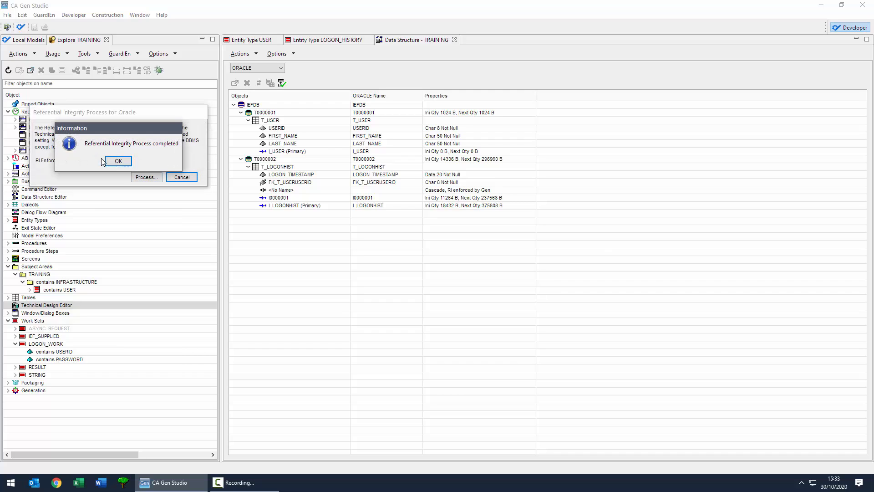
pyautogui.click(119, 161)
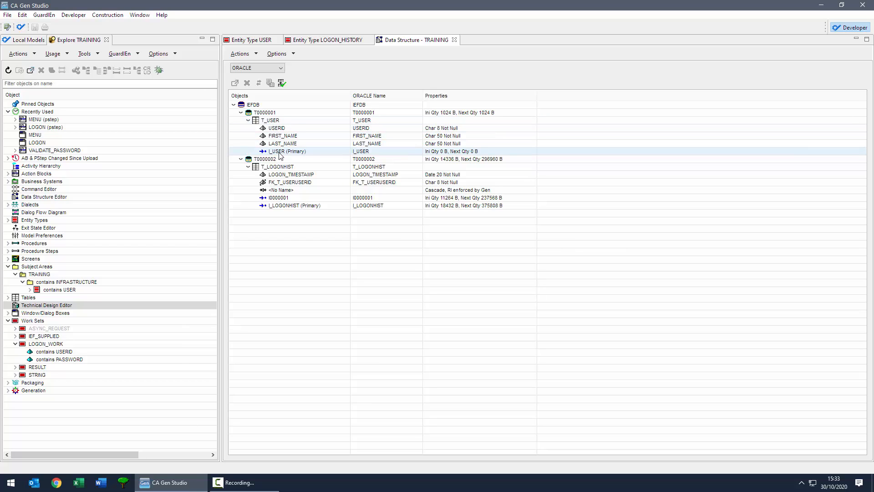
# Step: Inspect T_LOGONHIST's FK_T_USERUSERID column against the USERID column it references
pyautogui.click(279, 186)
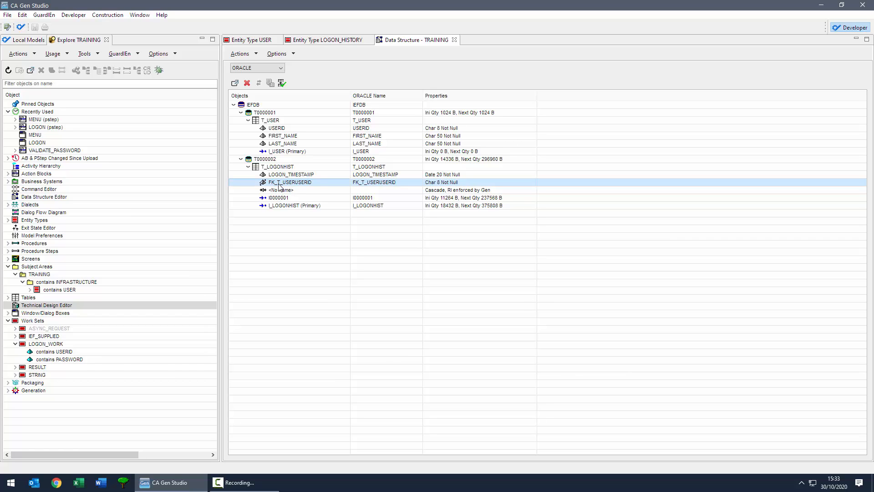
pyautogui.click(277, 129)
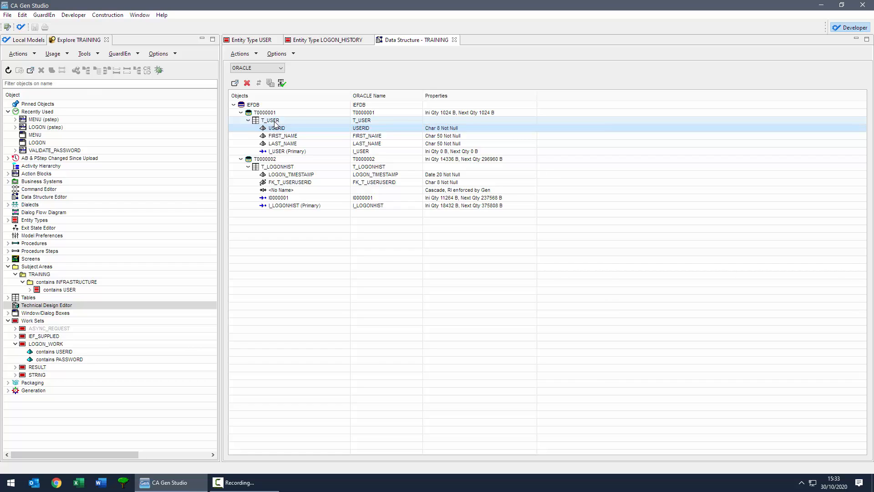
pyautogui.click(279, 183)
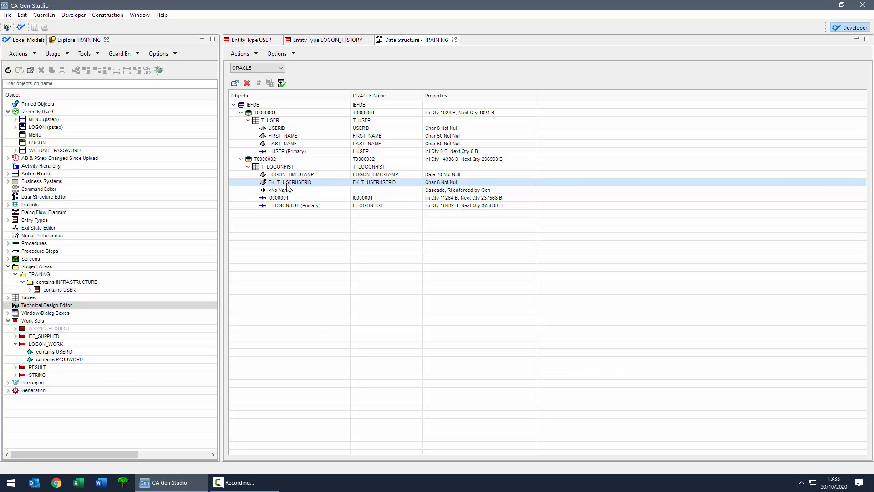
pyautogui.doubleClick(62, 237)
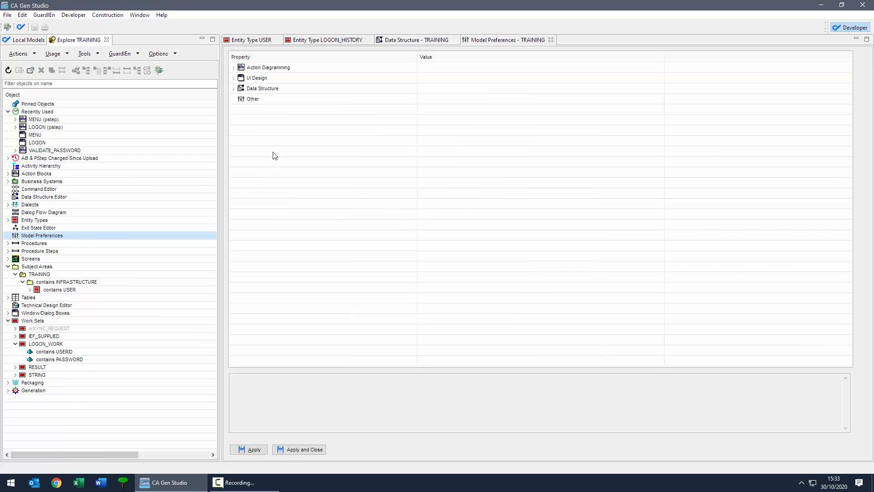
pyautogui.click(234, 88)
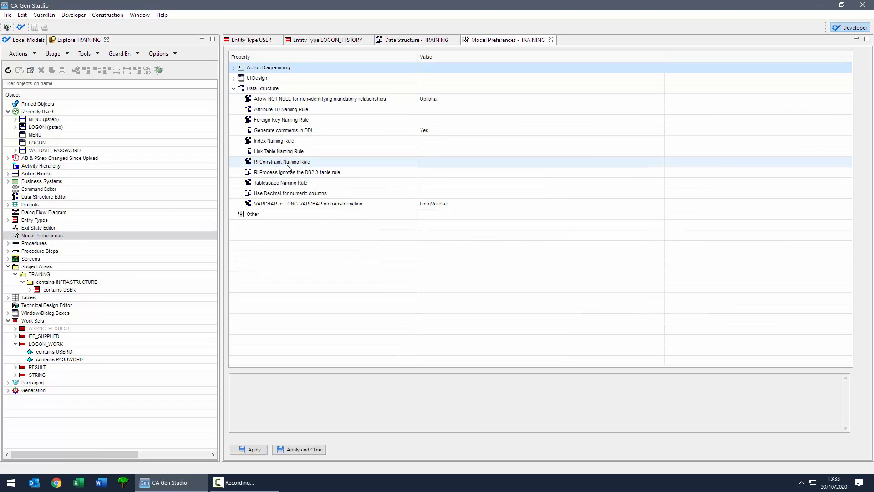
pyautogui.click(276, 142)
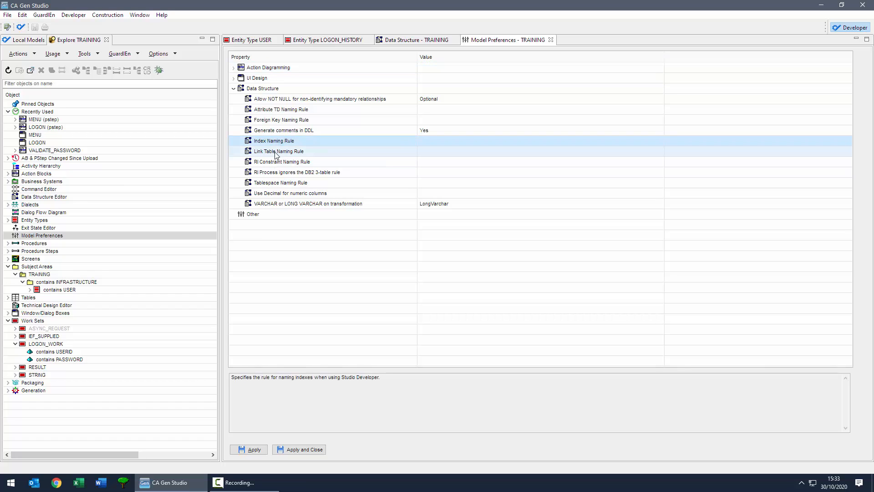
pyautogui.click(276, 152)
pyautogui.click(279, 120)
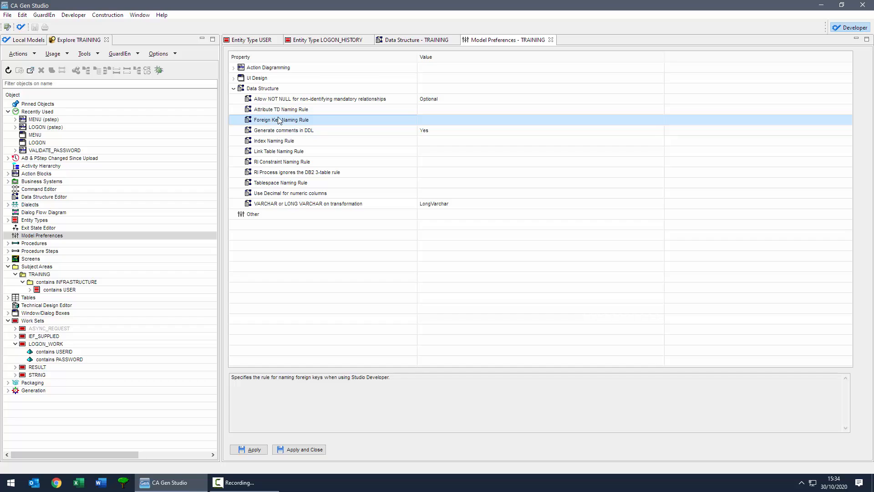
pyautogui.click(279, 111)
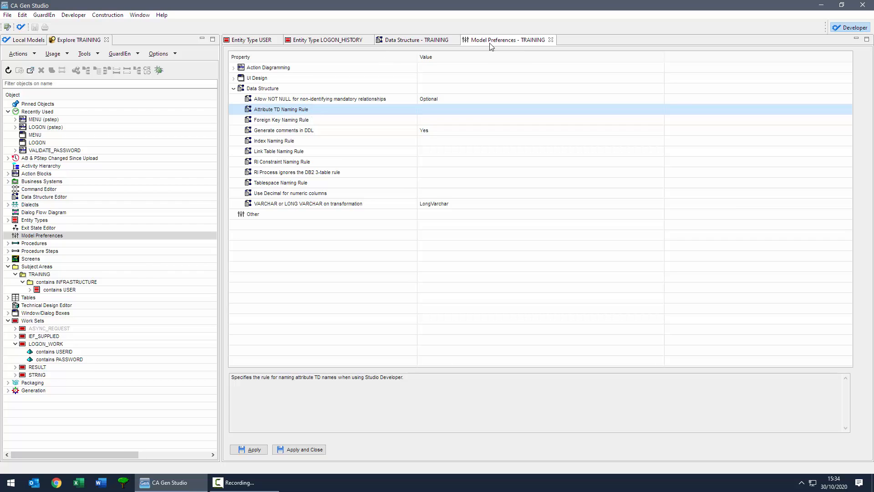
pyautogui.click(551, 40)
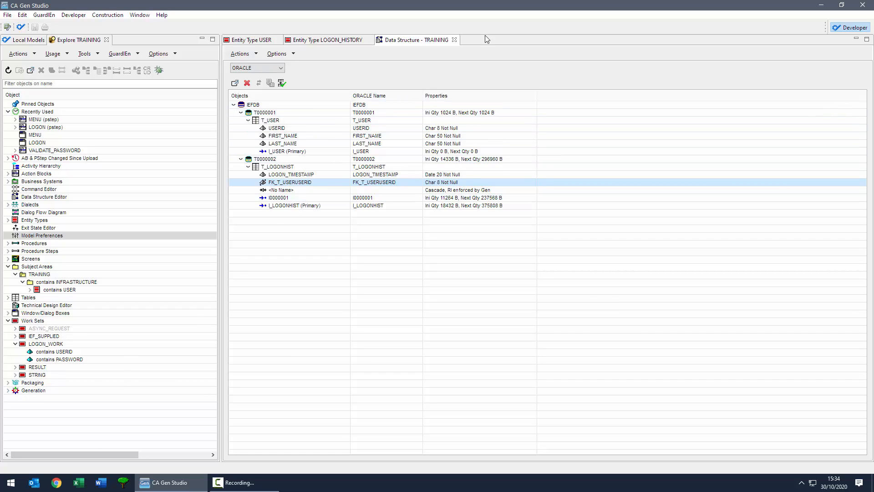
# Step: Open DDL generation for the model, leaving its generation options unchanged
pyautogui.click(8, 390)
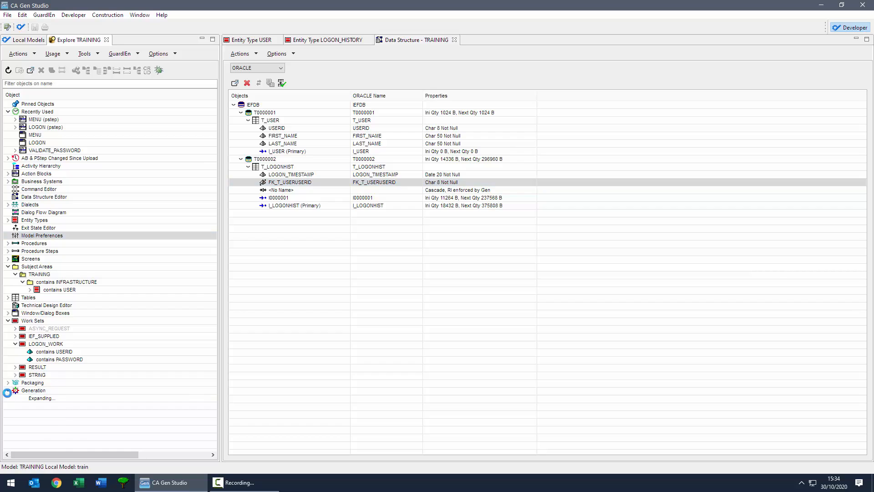
pyautogui.scroll(-1, 51, 420)
pyautogui.doubleClick(45, 444)
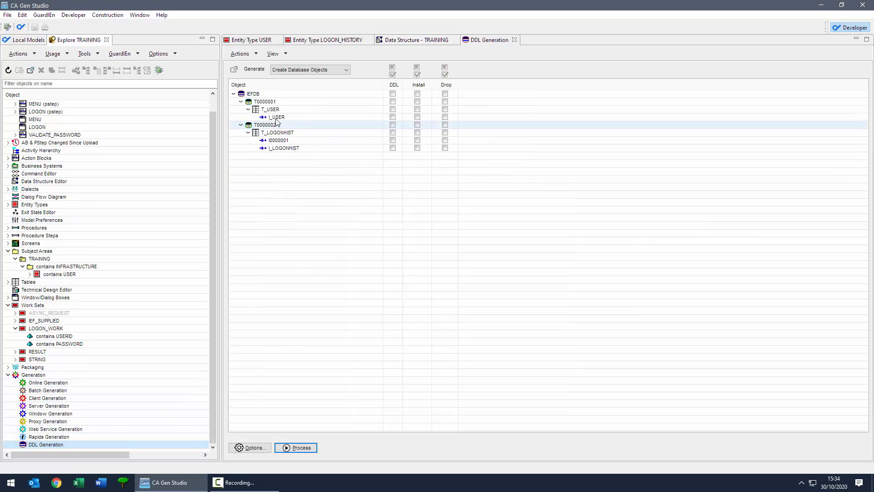
pyautogui.click(251, 448)
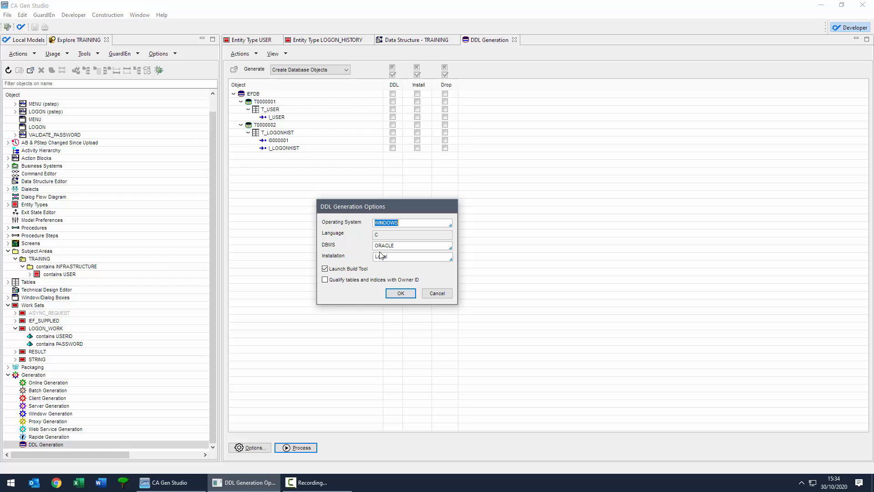
pyautogui.click(432, 294)
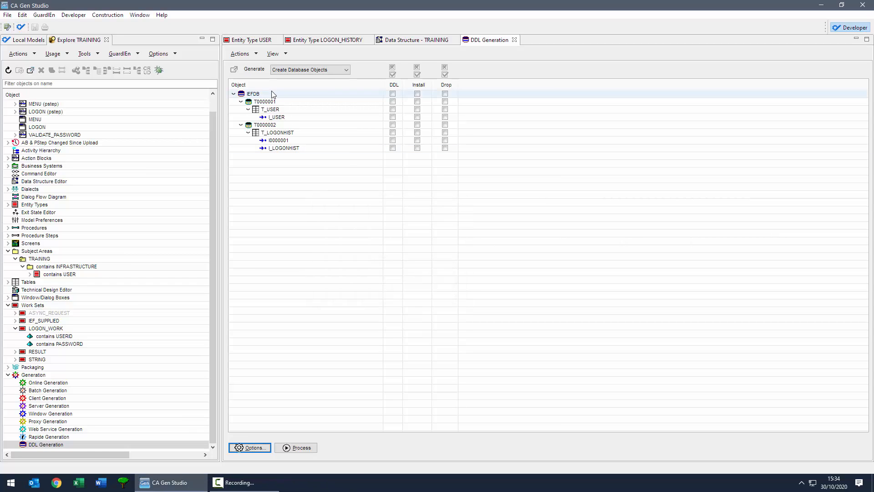
# Step: Mark every IEFDB object through I_LOGONHIST for DDL, install and drop, then generate
pyautogui.click(263, 93)
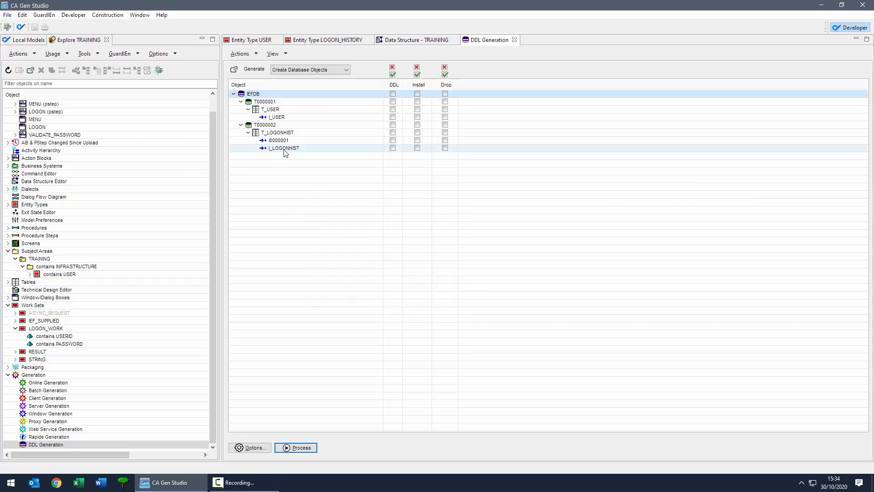
pyautogui.keyDown('shift'); pyautogui.click(269, 148); pyautogui.keyUp('shift')
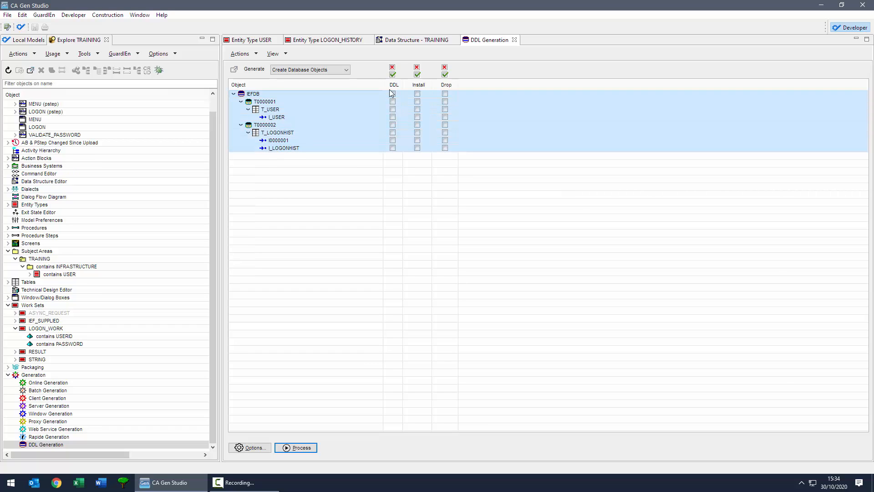
pyautogui.click(392, 75)
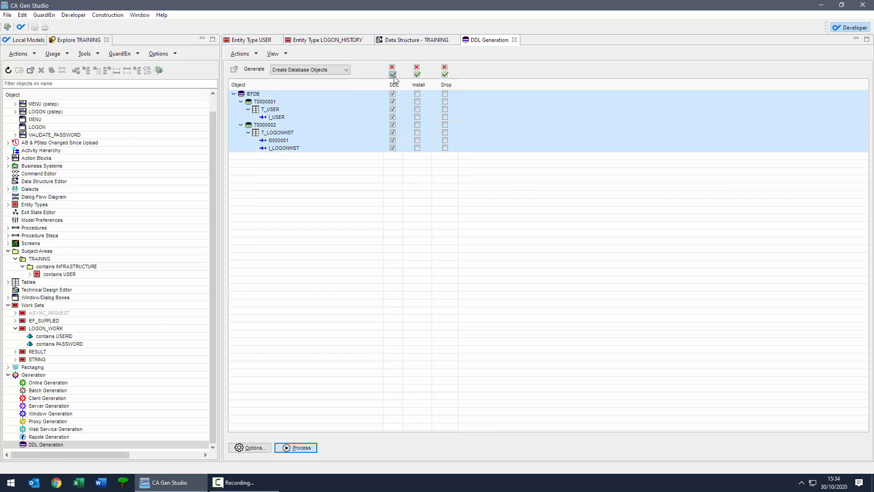
pyautogui.click(416, 74)
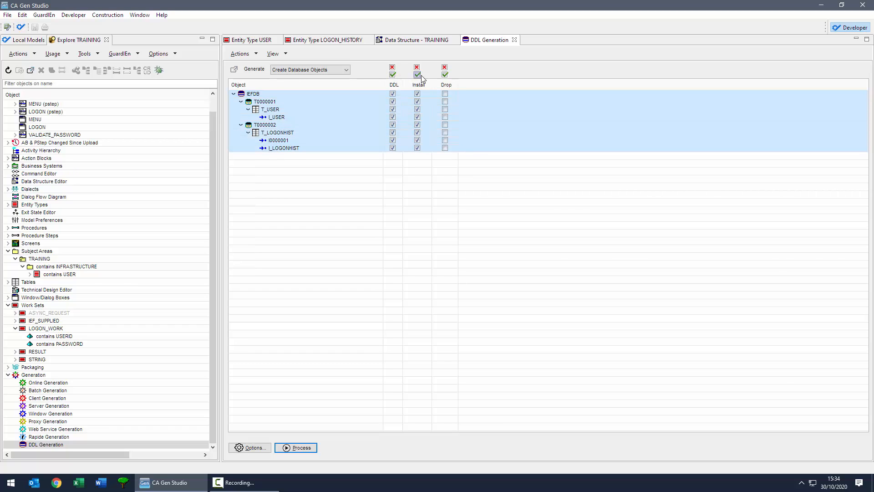
pyautogui.click(445, 76)
pyautogui.click(298, 448)
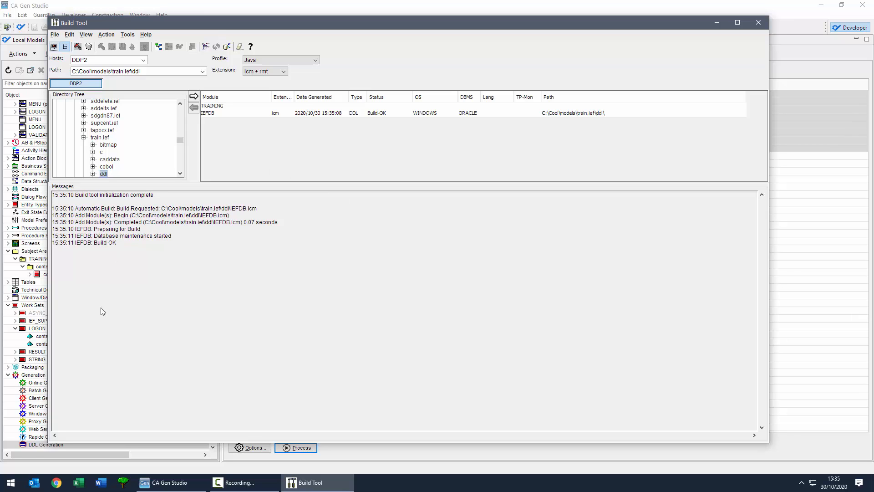
# Step: With IEFDB showing Build-OK, bring up the Windows Start menu's installed programs
pyautogui.click(15, 481)
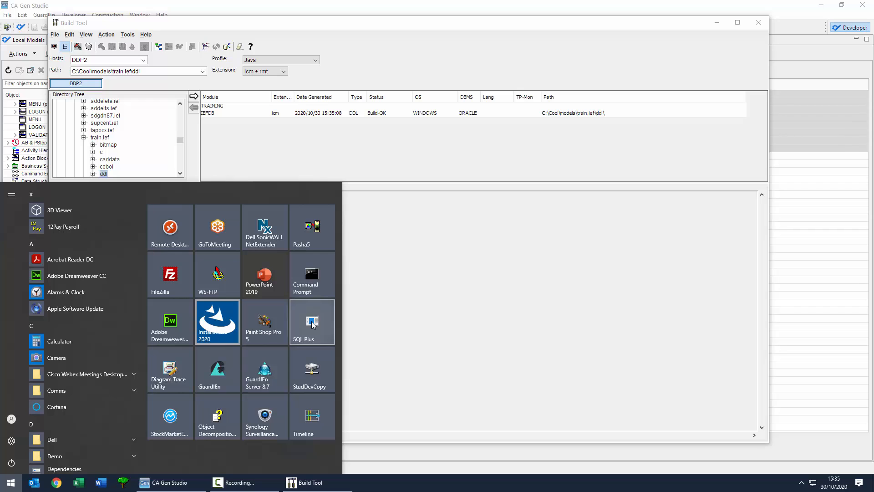
# Step: Launch SQL Plus, log in to the database, and describe the t_user table
pyautogui.click(312, 324)
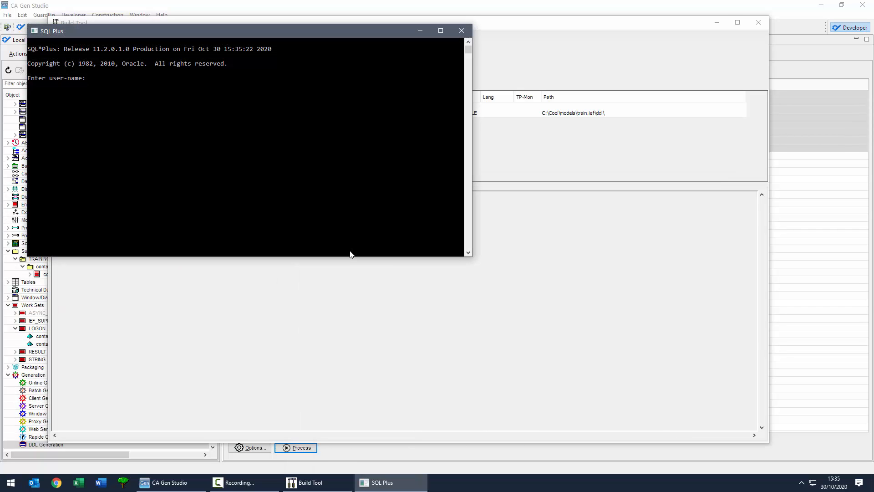
pyautogui.write('demo/demo@dell')
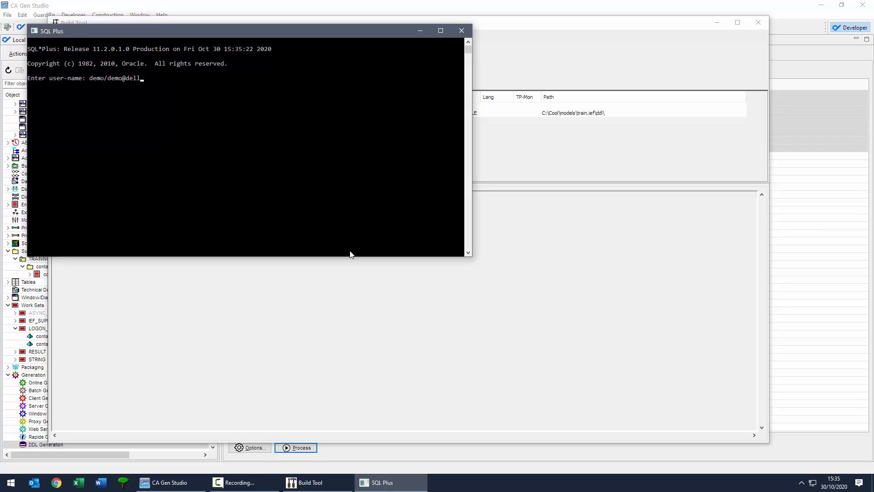
pyautogui.press('BackSpace')
pyautogui.press('BackSpace')
pyautogui.press('BackSpace')
pyautogui.write('bie')
pyautogui.press('Return')
pyautogui.write('desc')
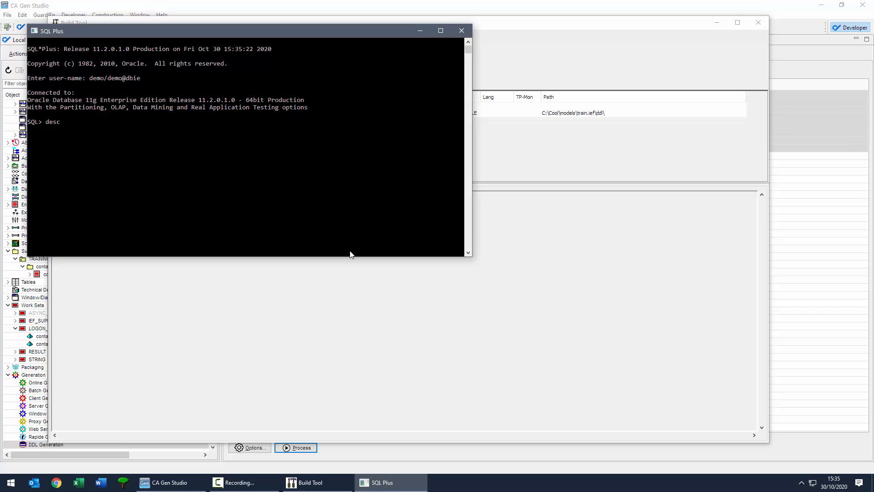
pyautogui.write(' t_user')
pyautogui.press('Return')
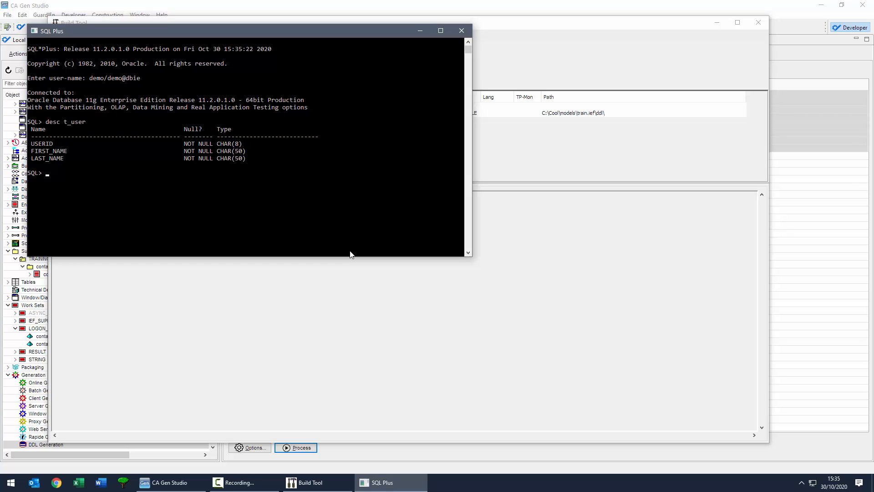
# Step: Insert a sample user row (user ID, first and last name) into t_user
pyautogui.write('insert into ty_user')
pyautogui.press('BackSpace')
pyautogui.press('BackSpace')
pyautogui.press('BackSpace')
pyautogui.press('BackSpace')
pyautogui.press('BackSpace')
pyautogui.press('BackSpace')
pyautogui.write("_user values('")
pyautogui.press('capslock')
pyautogui.write("JOHN','JOHN','SMITH")
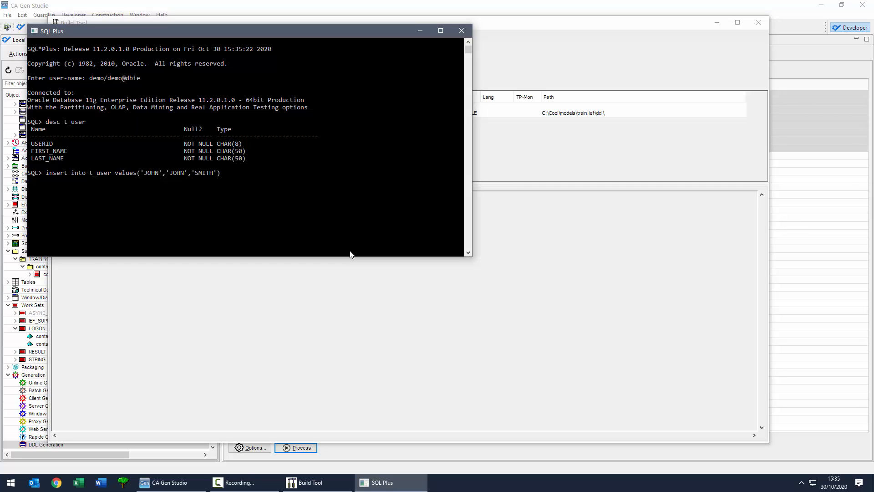
pyautogui.write("');")
pyautogui.press('Return')
# Step: Commit the new row and exit SQL Plus
pyautogui.write('COMMIT;')
pyautogui.press('Return')
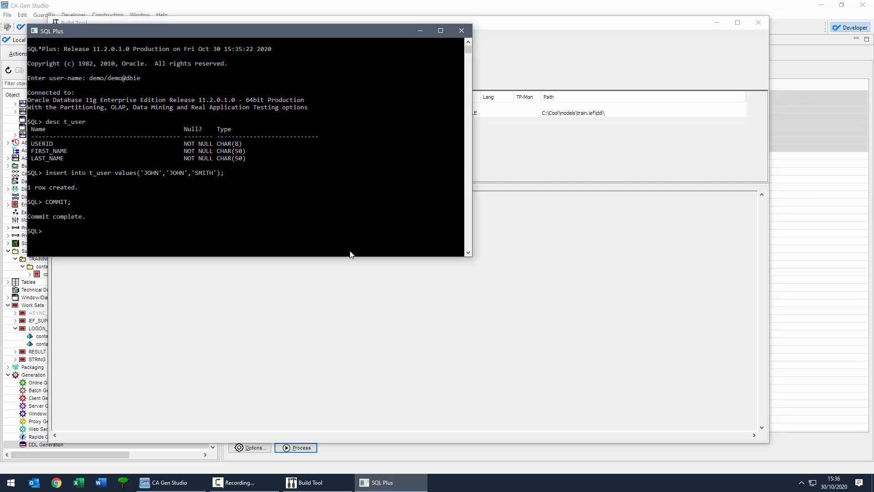
pyautogui.write('EXIT')
pyautogui.press('Return')
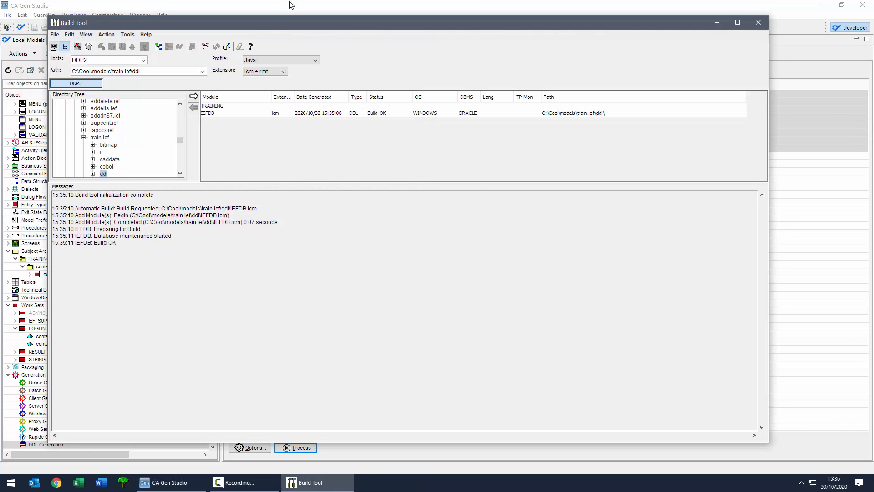
# Step: Close Build Tool and review the USER and LOGON_HISTORY entities and TRAINING's T0000001 tablespace
pyautogui.hotkey('alt', 'F4')
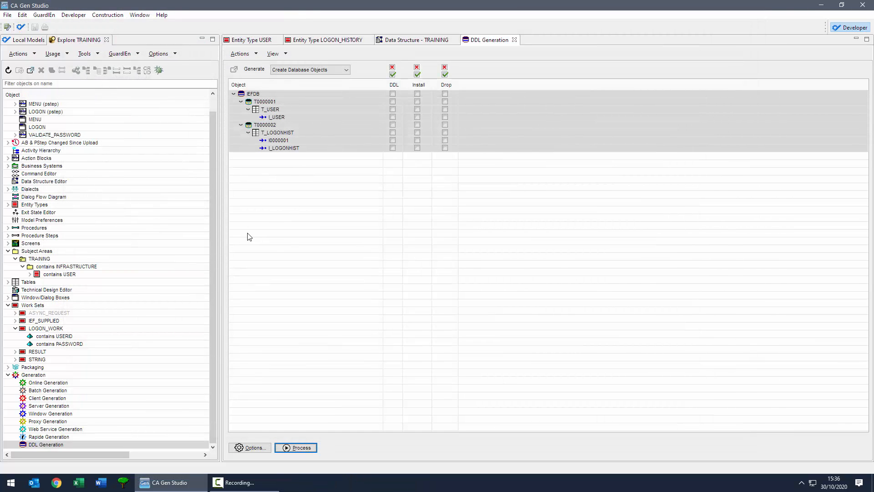
pyautogui.click(263, 44)
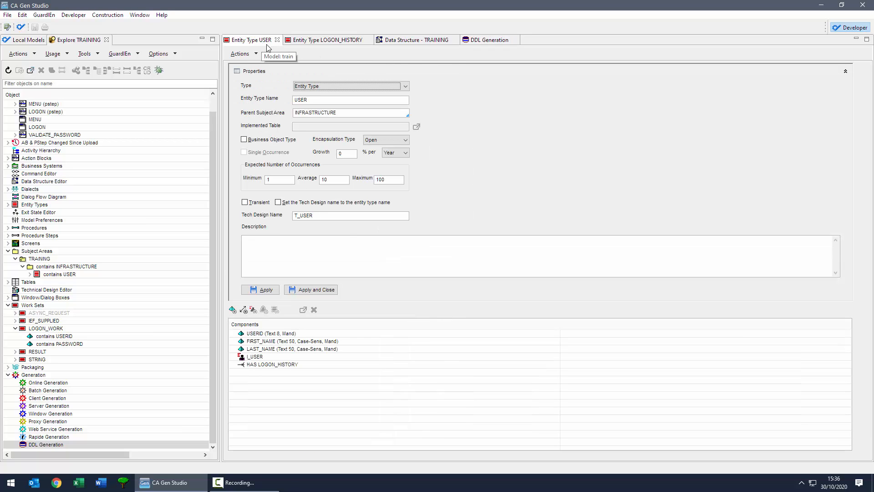
pyautogui.click(333, 45)
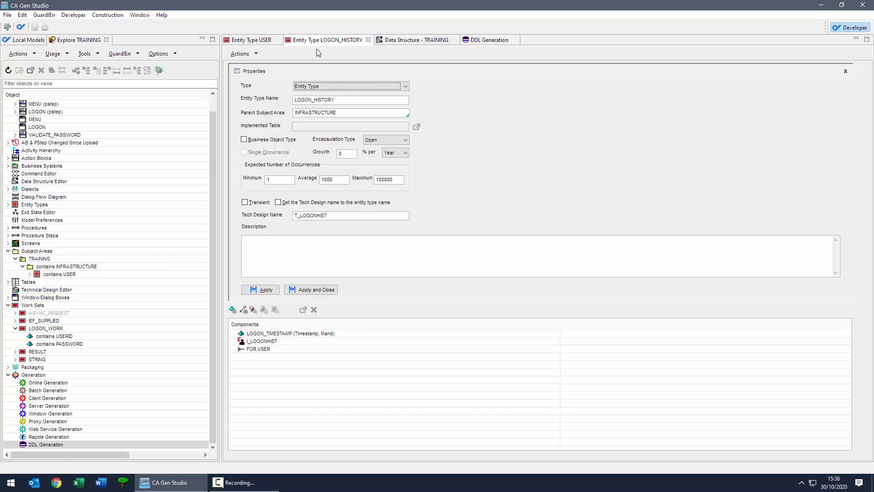
pyautogui.click(399, 41)
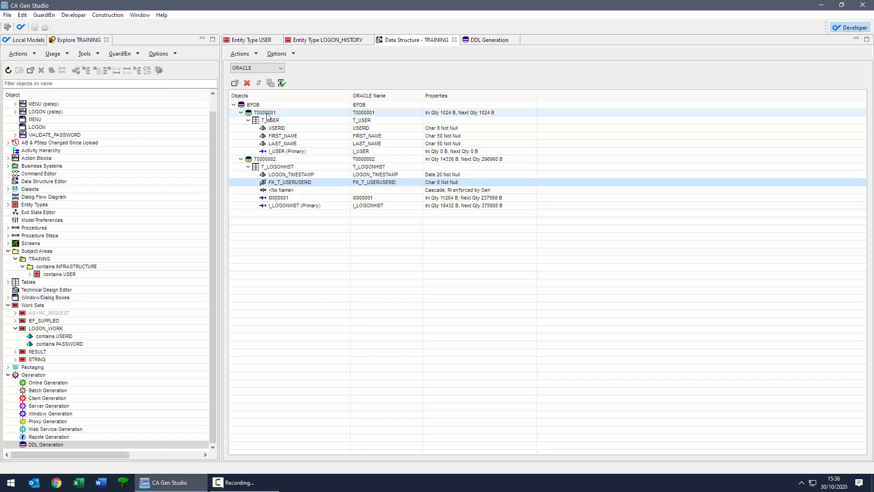
pyautogui.click(270, 114)
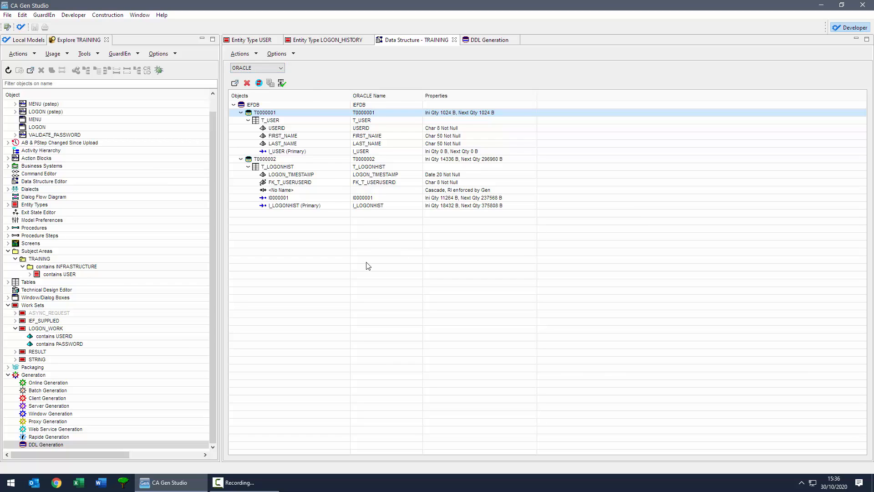
# Step: View the TRAINING data structure for DB2 z/OS, MS/SQL and JDBC, then return to ORACLE
pyautogui.click(255, 68)
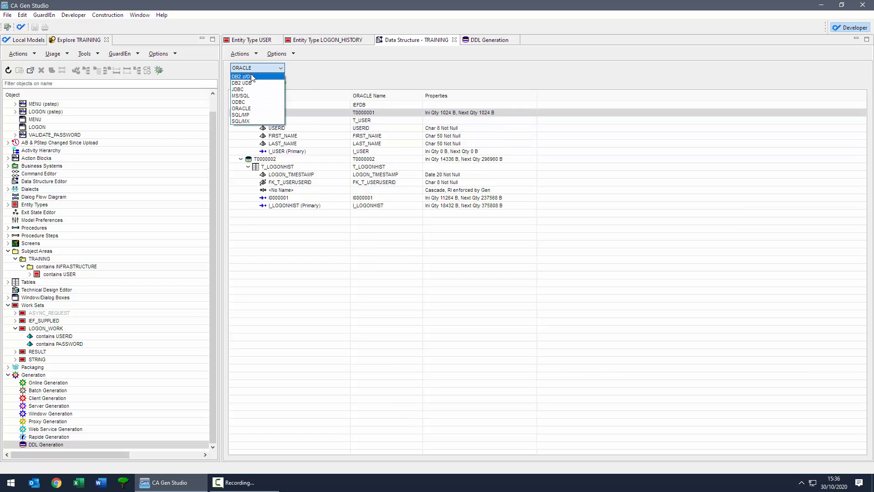
pyautogui.click(252, 77)
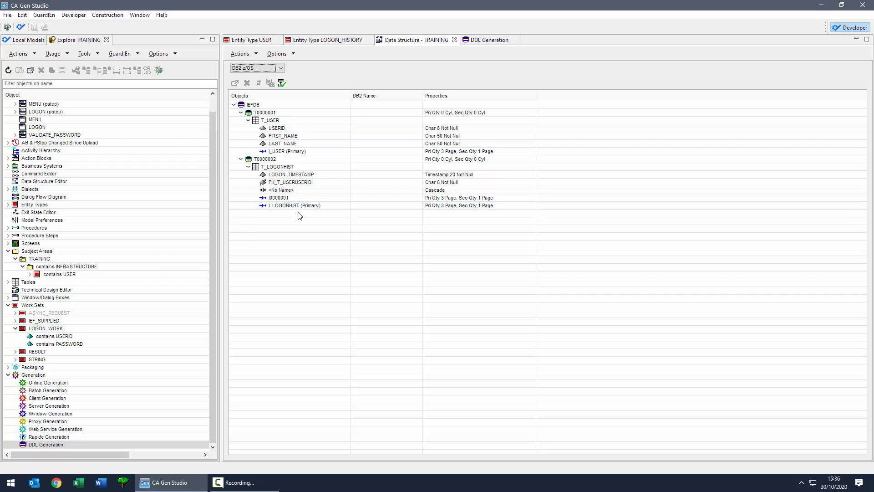
pyautogui.click(260, 69)
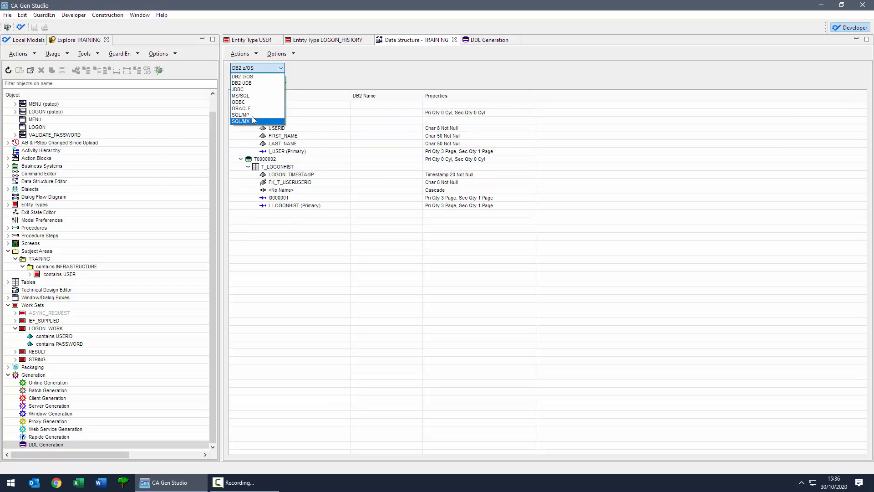
pyautogui.click(244, 96)
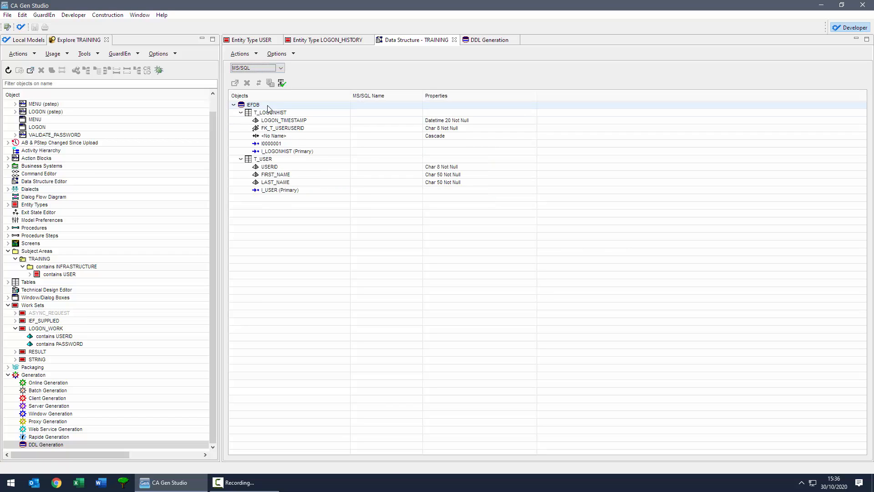
pyautogui.click(255, 68)
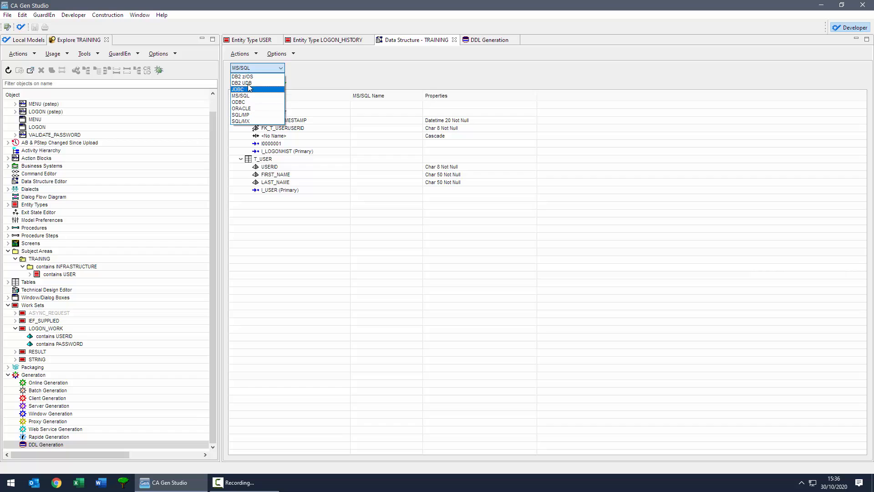
pyautogui.click(243, 89)
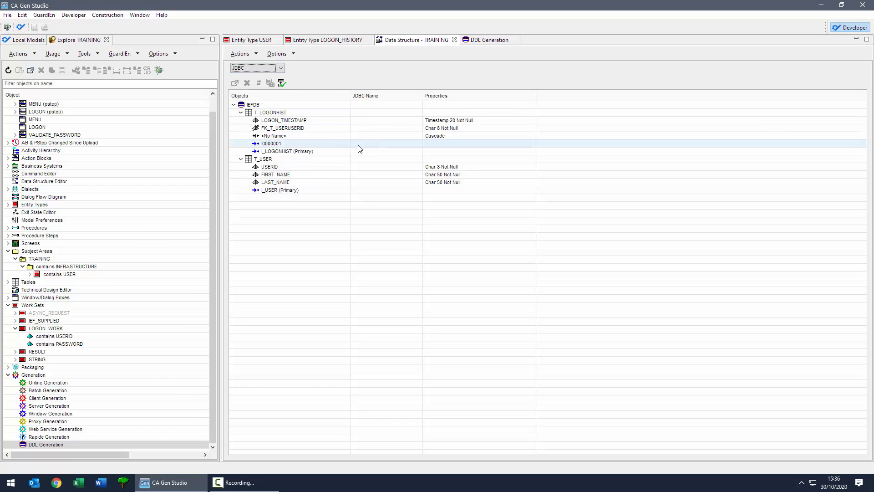
pyautogui.click(255, 68)
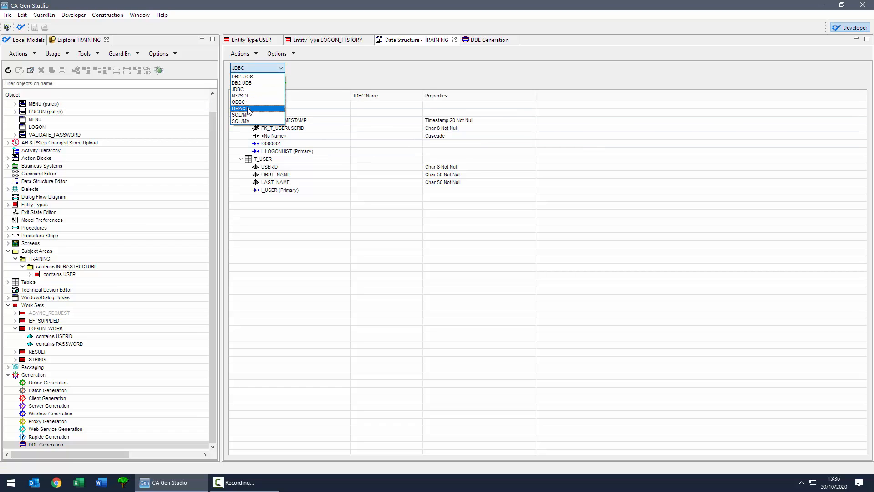
pyautogui.click(243, 112)
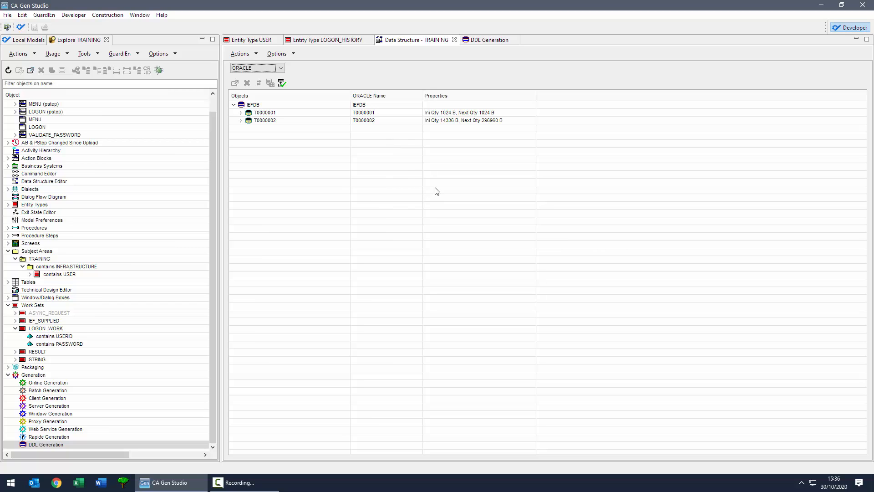